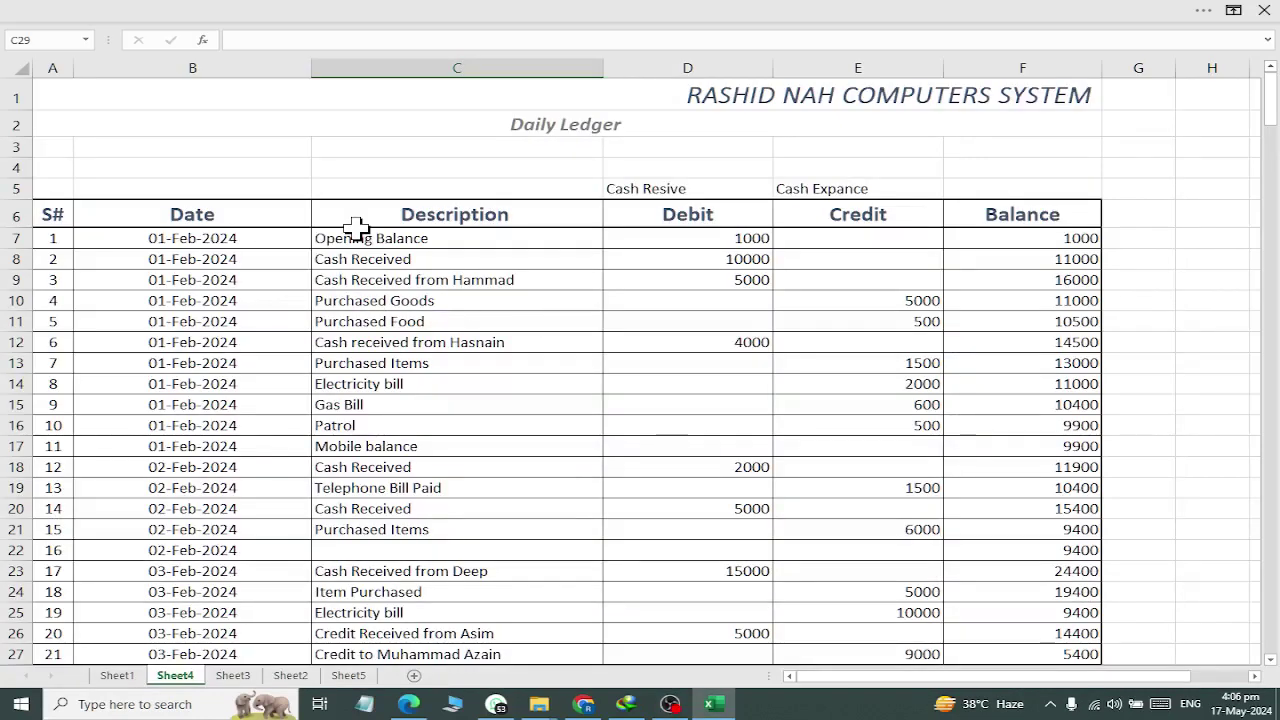
- Delete the Balance values in F7:F302, then return to the top at B7
click(585, 130)
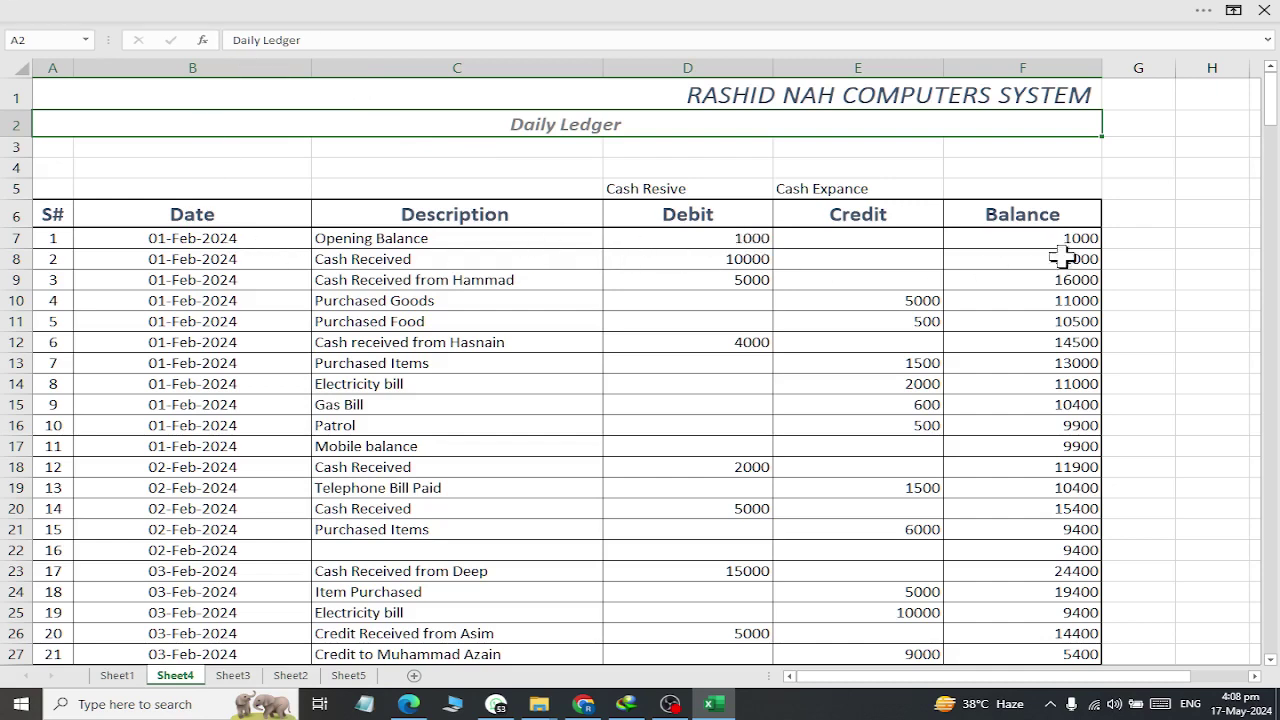
drag(1003, 243, 1017, 706)
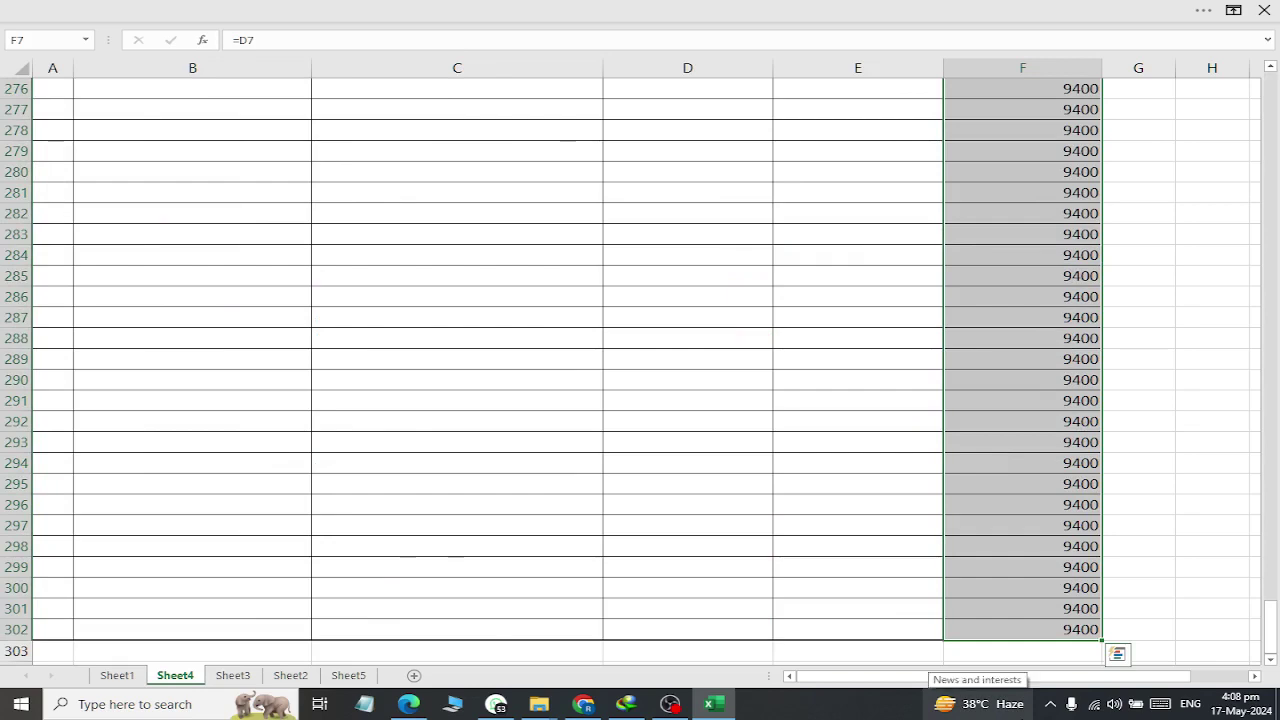
key(ctrl+BackSpace)
ctrl+scroll(150, 213, up, 1)
ctrl+scroll(150, 213, up, 1)
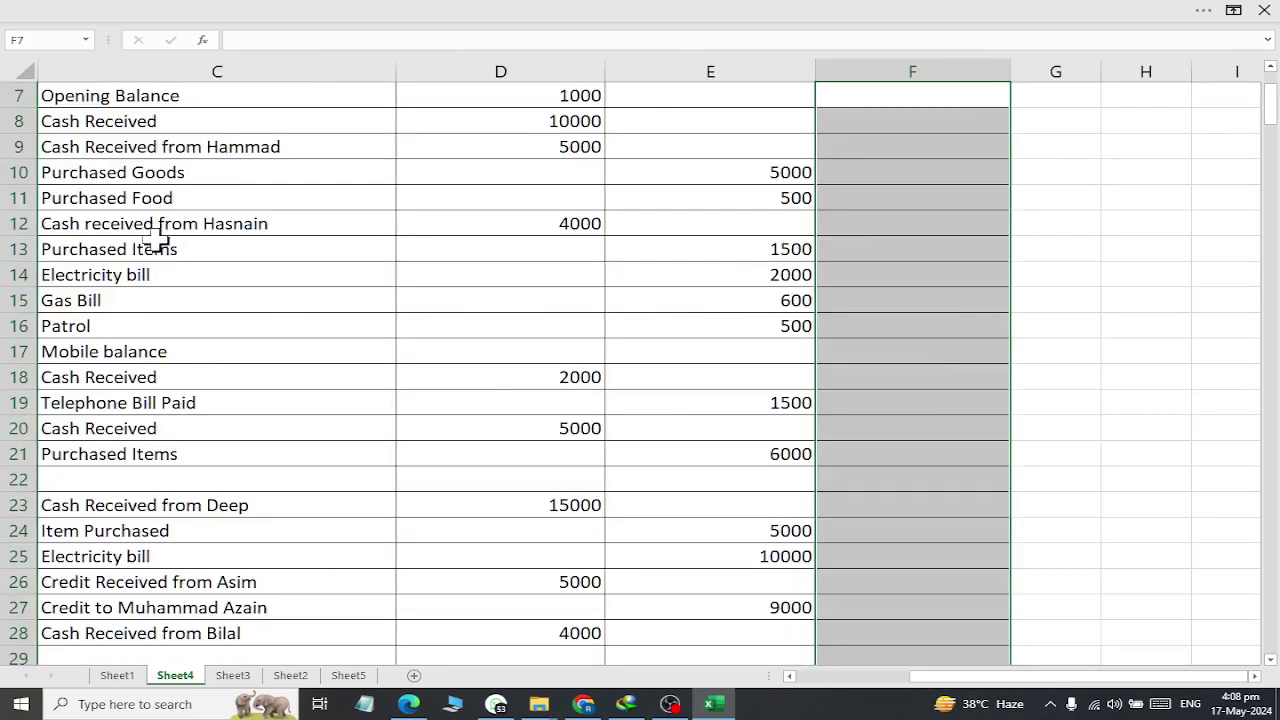
scroll(157, 240, up, 2)
drag(347, 366, 6, 329)
click(180, 280)
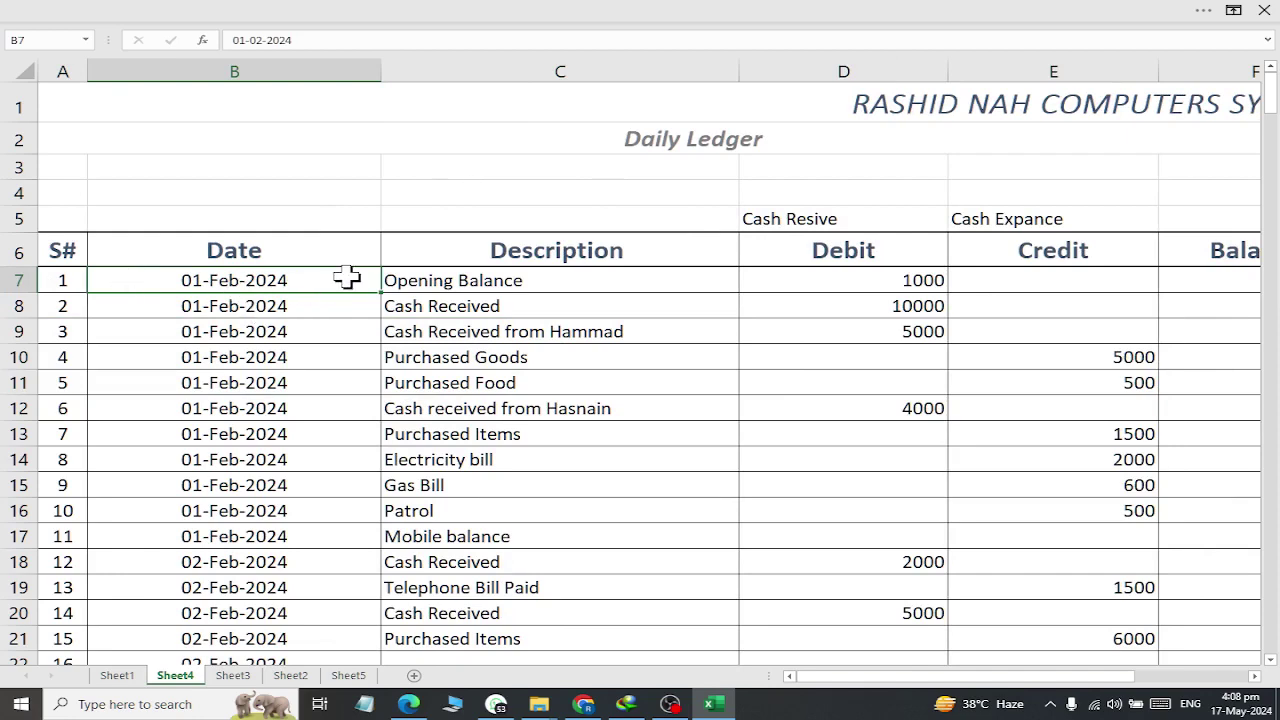
ctrl+scroll(347, 278, up, 1)
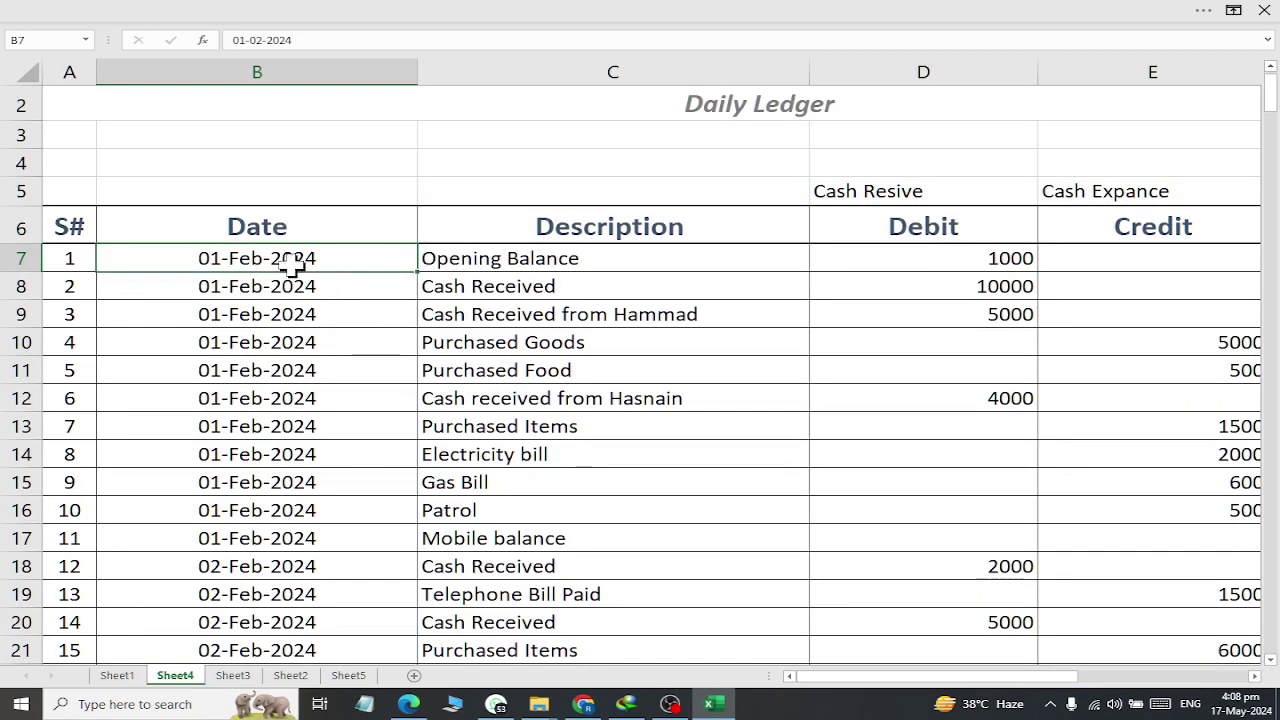
click(563, 262)
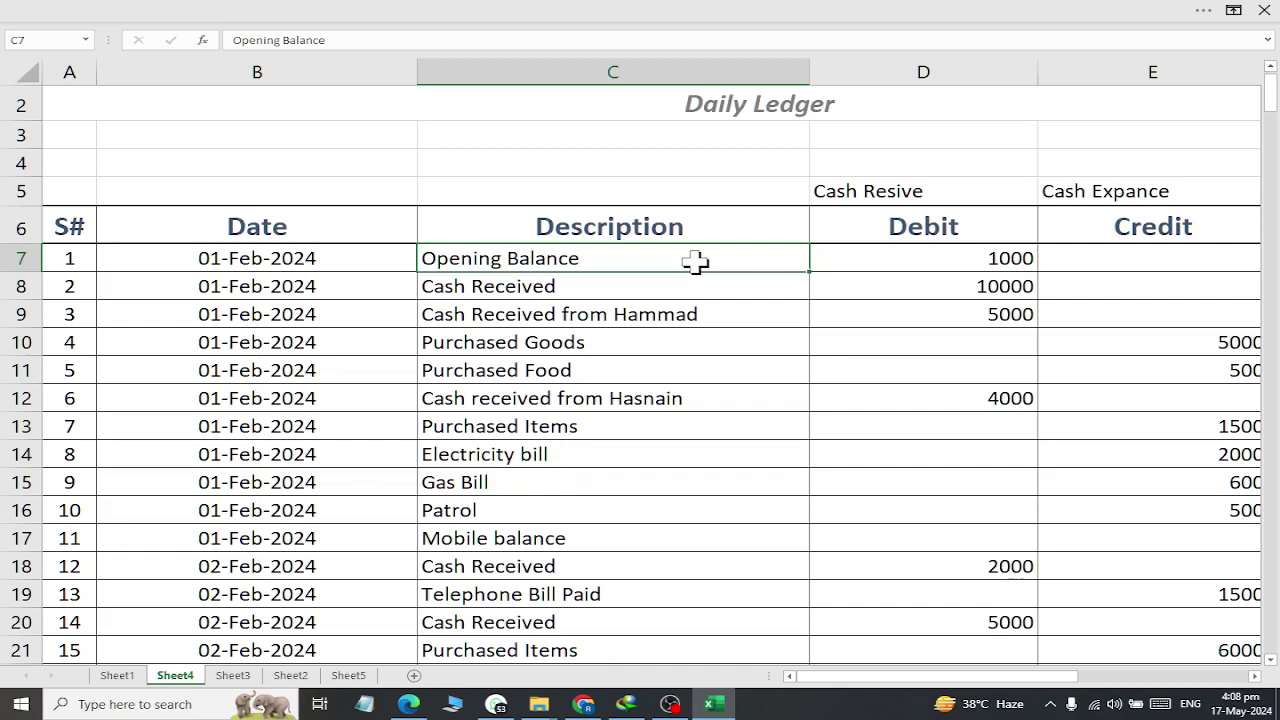
mouse_move(813, 676)
mouse_down()
mouse_move(958, 680)
mouse_move(930, 688)
mouse_up()
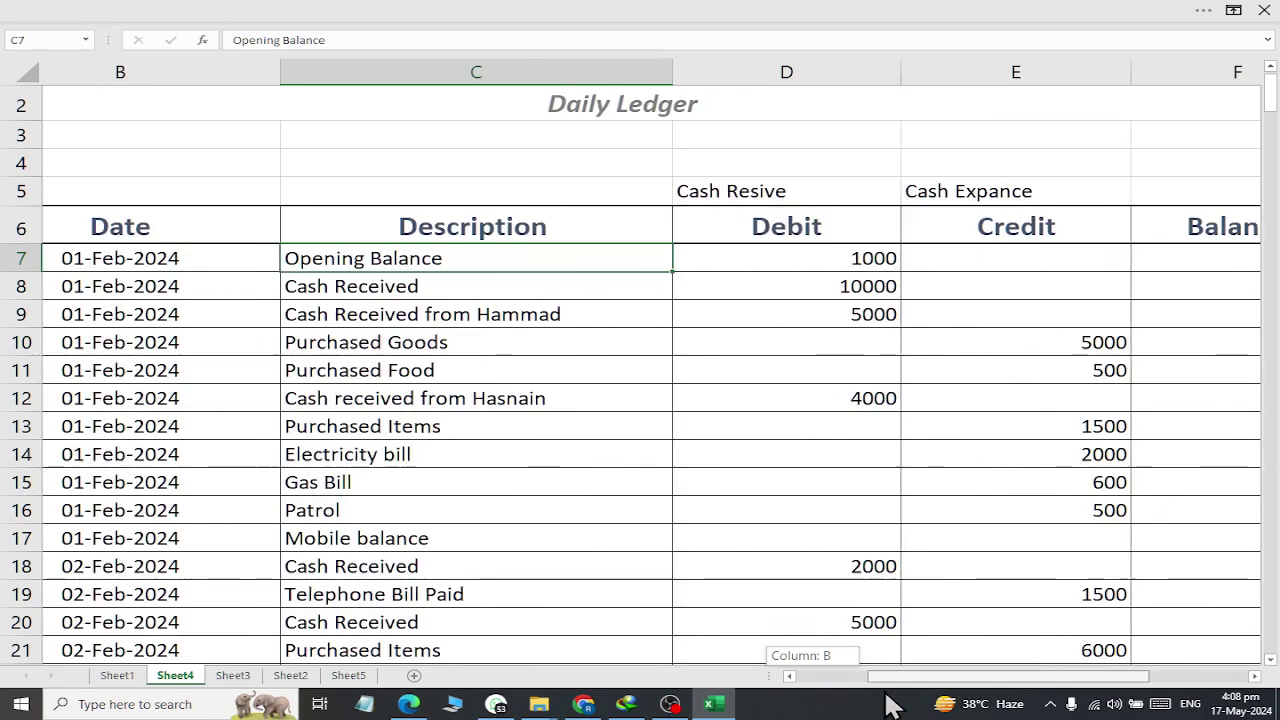
drag(930, 688, 872, 688)
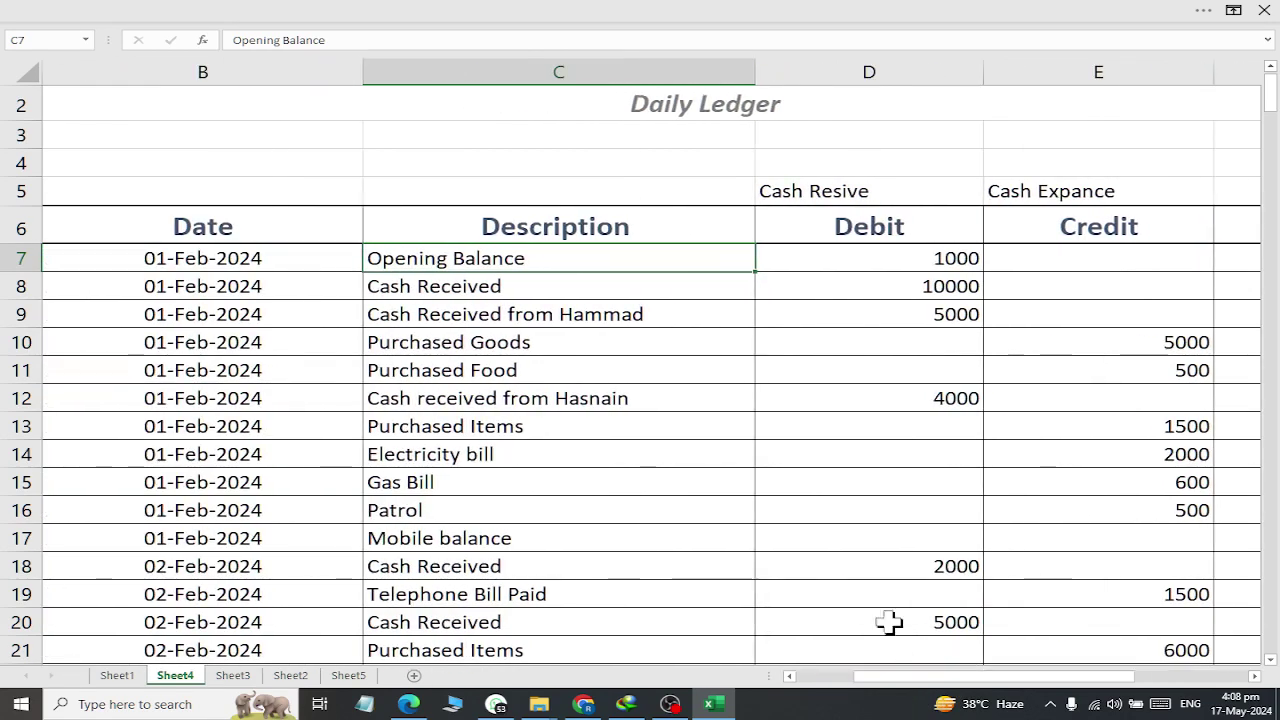
click(886, 256)
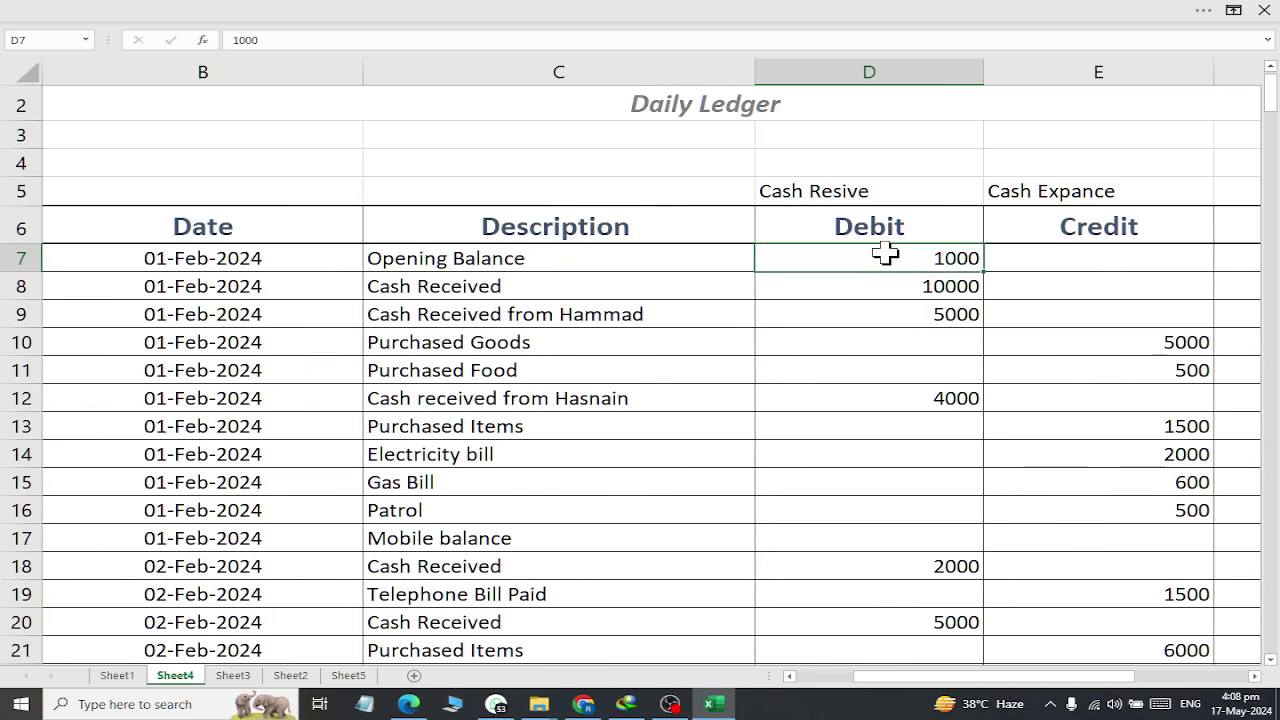
click(233, 288)
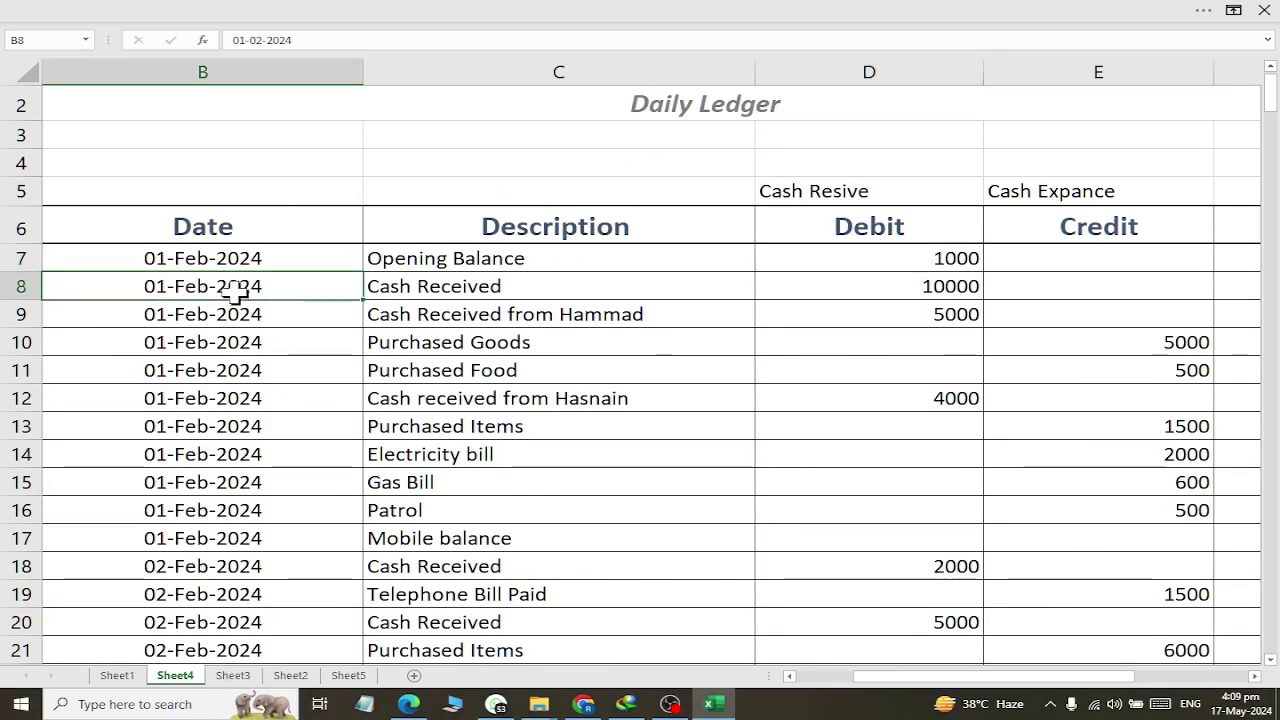
click(440, 294)
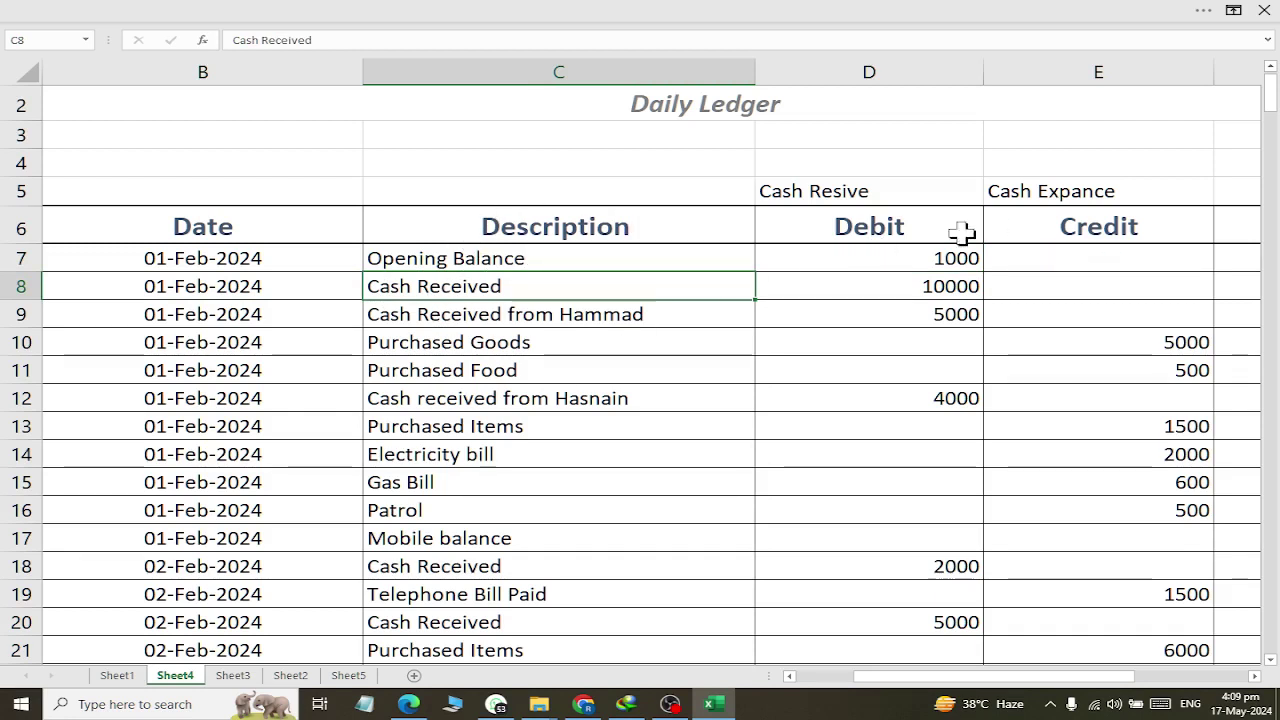
click(943, 288)
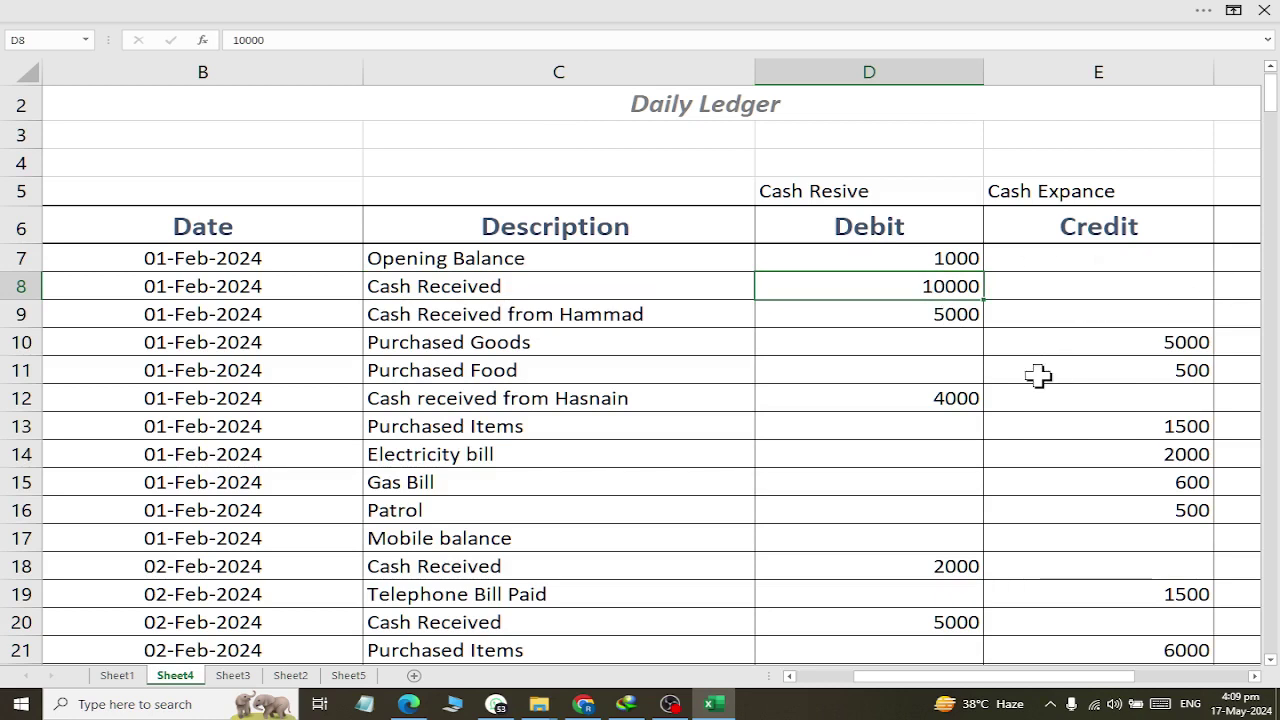
click(455, 317)
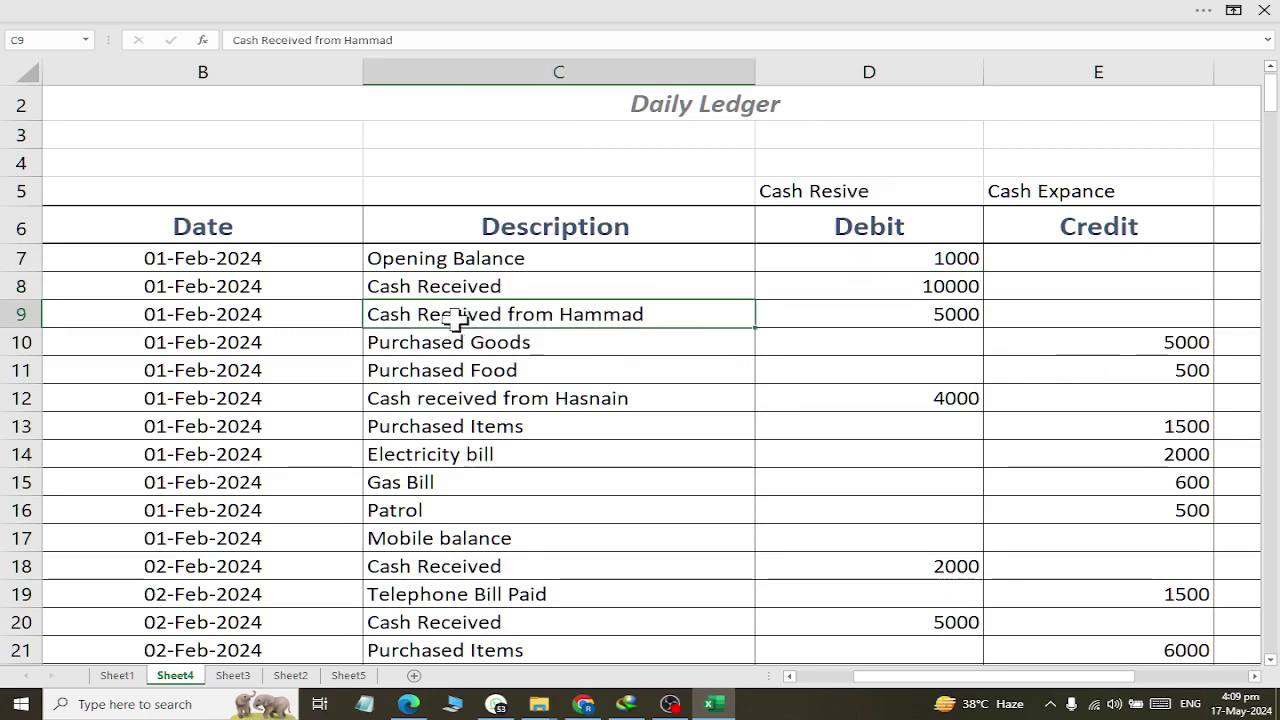
click(443, 293)
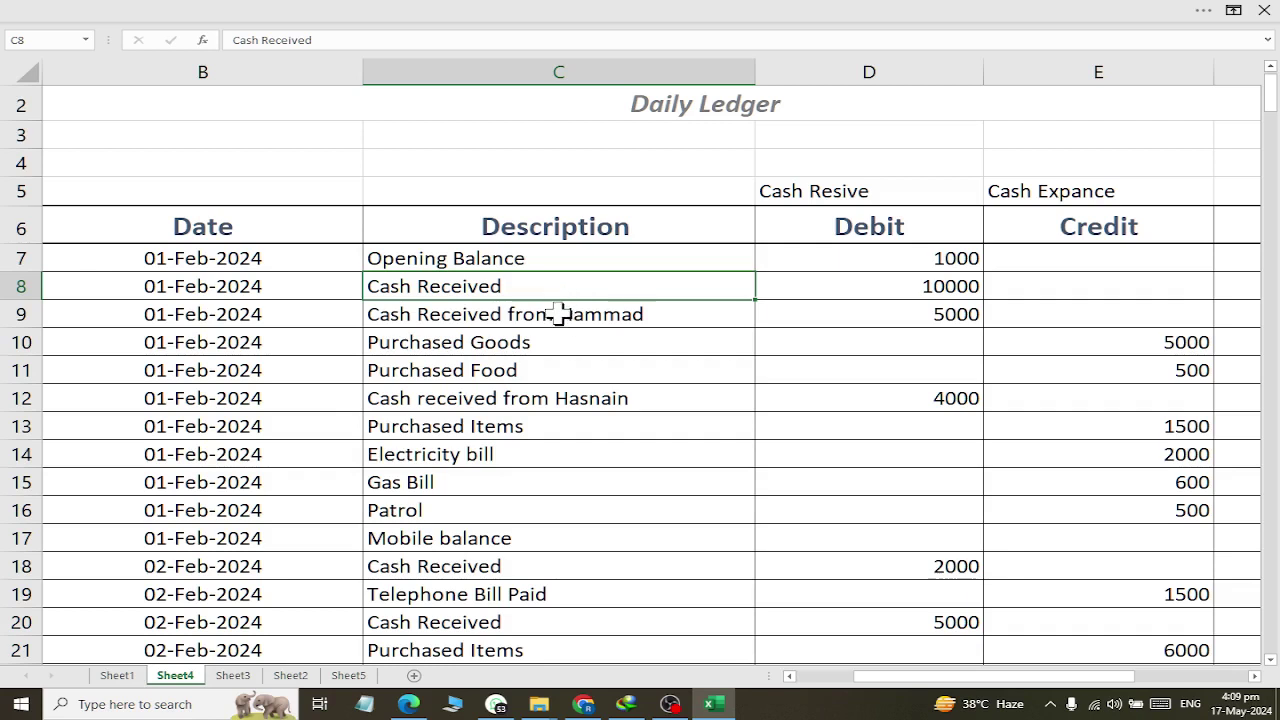
click(554, 316)
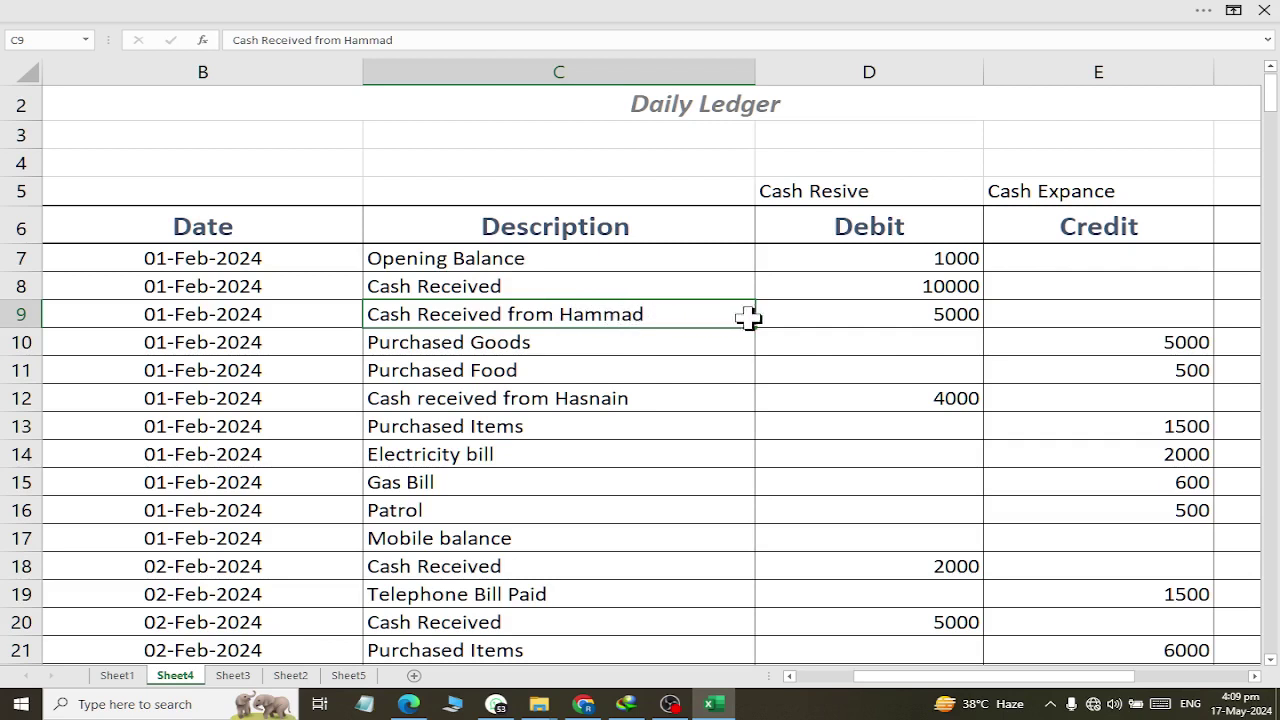
click(955, 318)
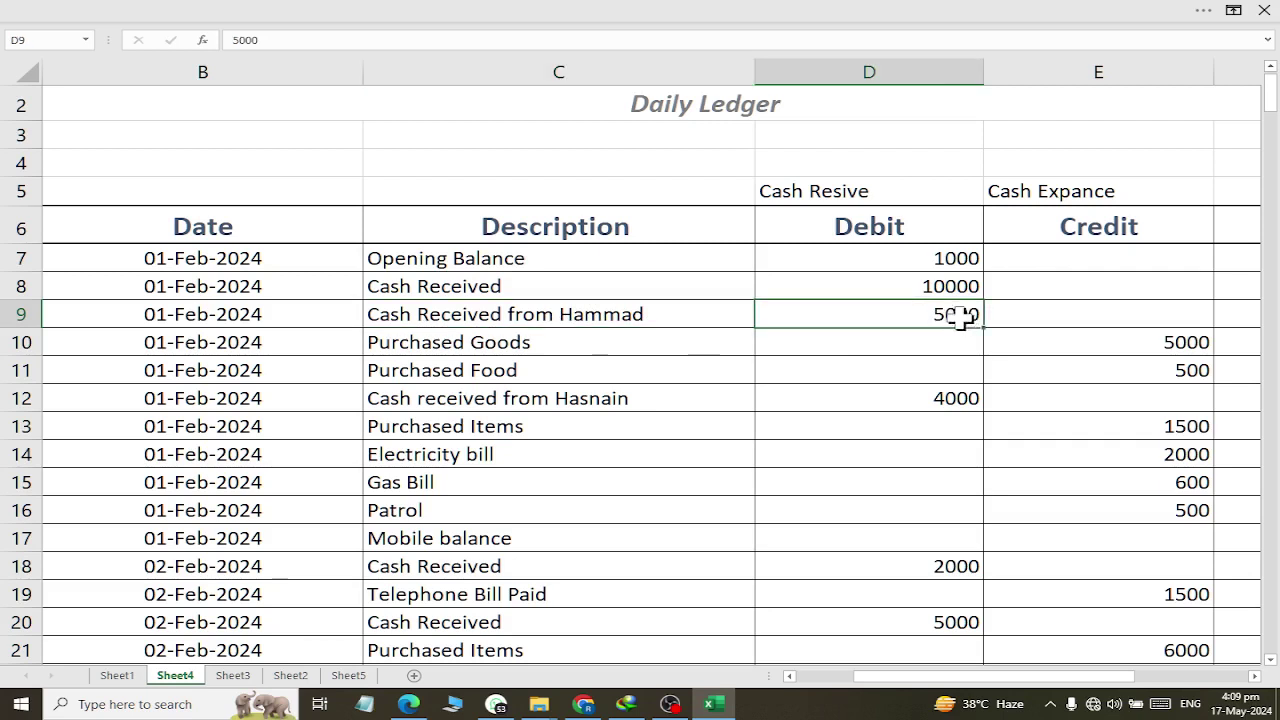
click(512, 343)
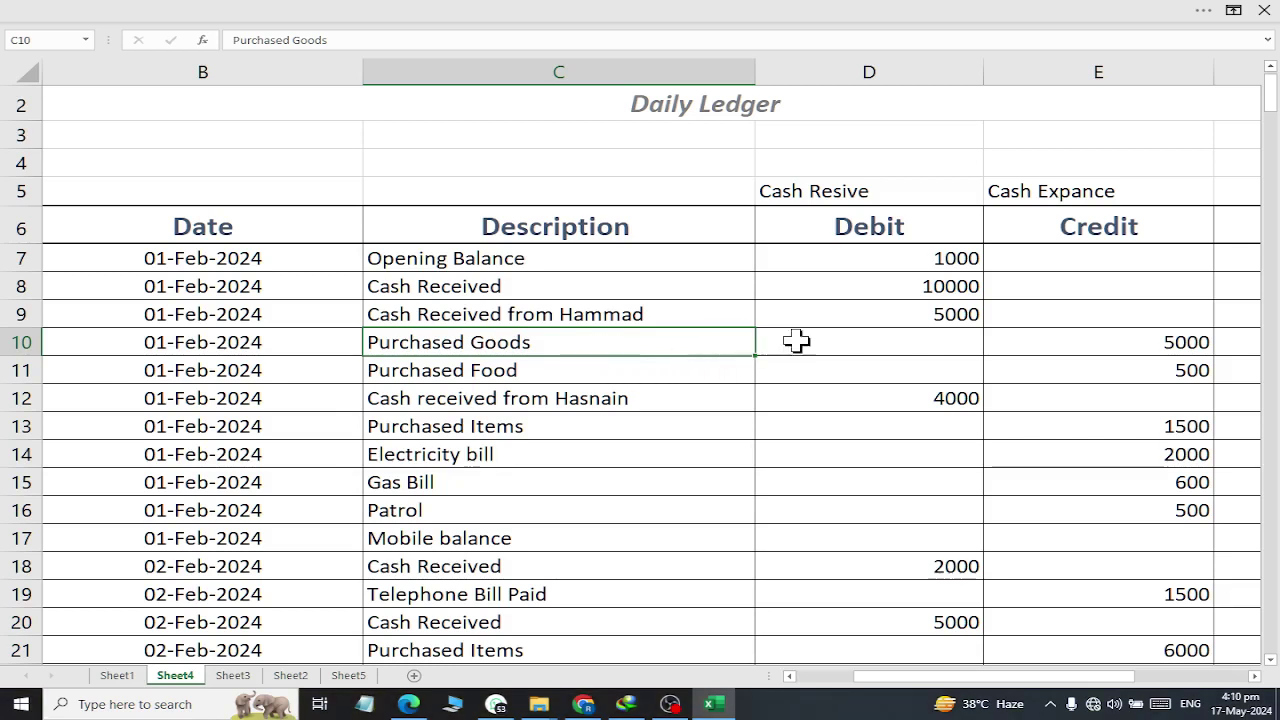
click(1146, 344)
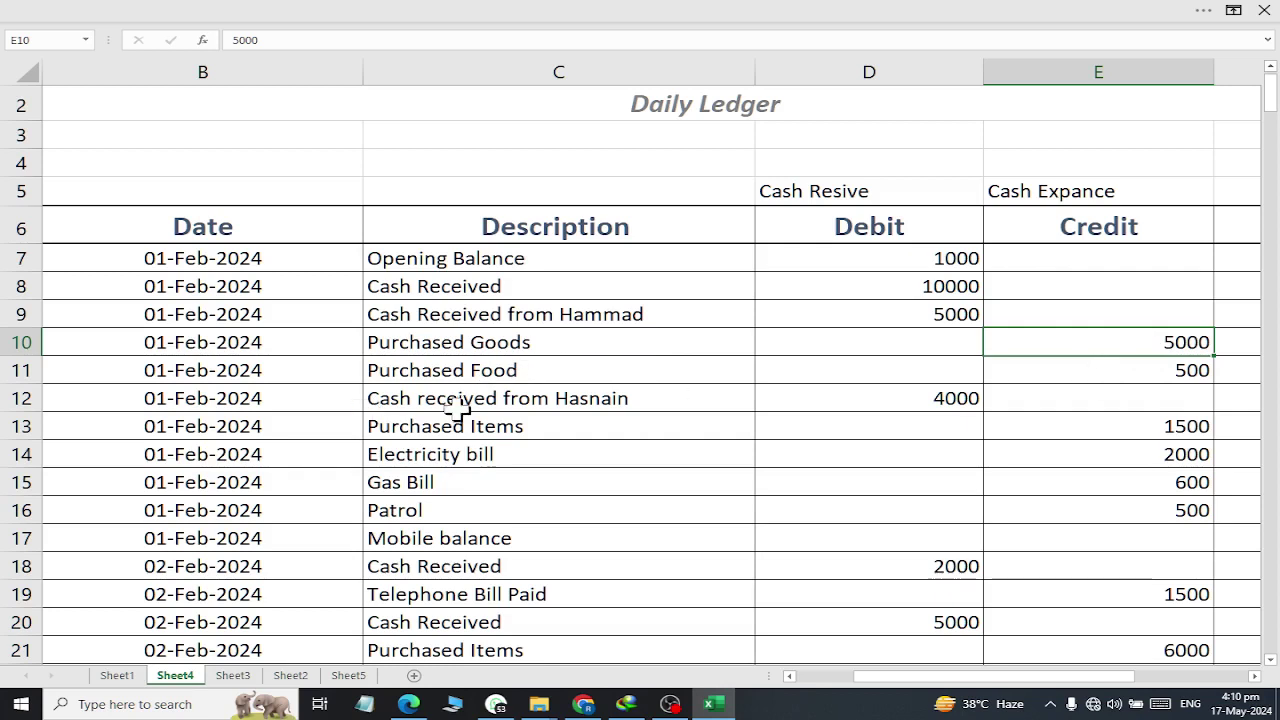
click(440, 462)
click(1155, 462)
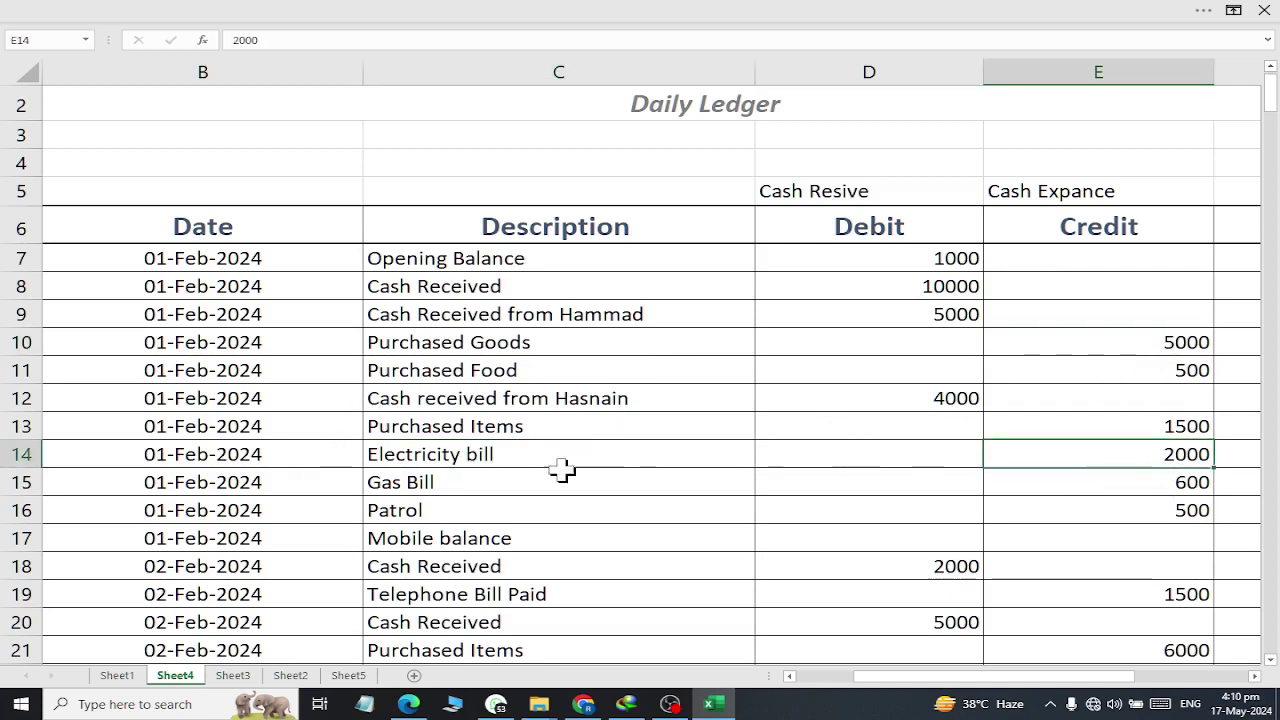
click(530, 481)
click(1106, 482)
click(490, 512)
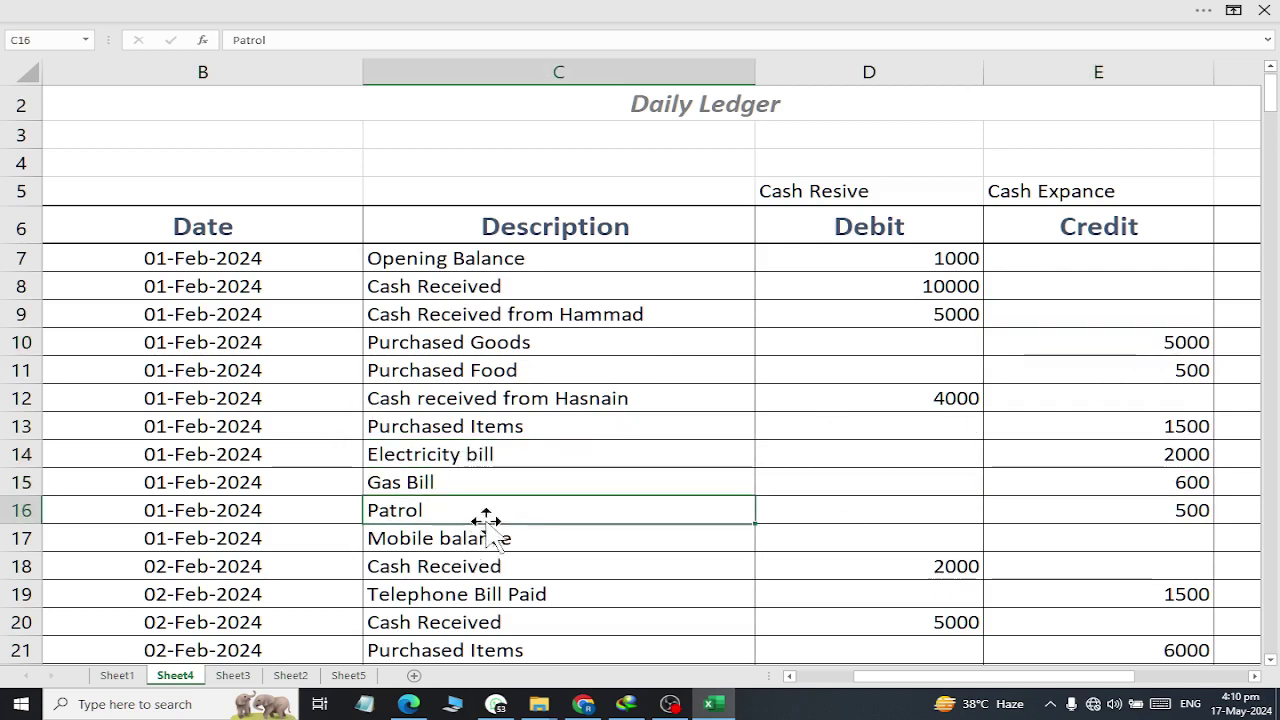
click(1160, 485)
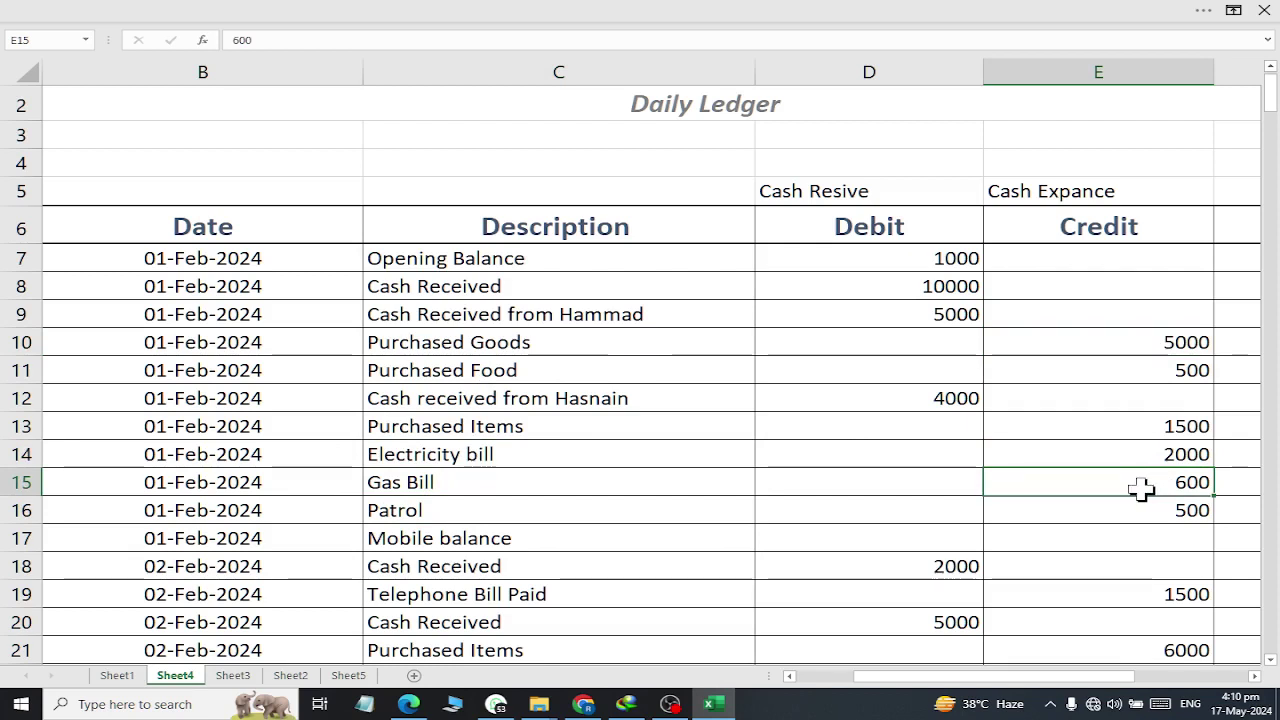
click(556, 514)
click(1157, 511)
click(660, 572)
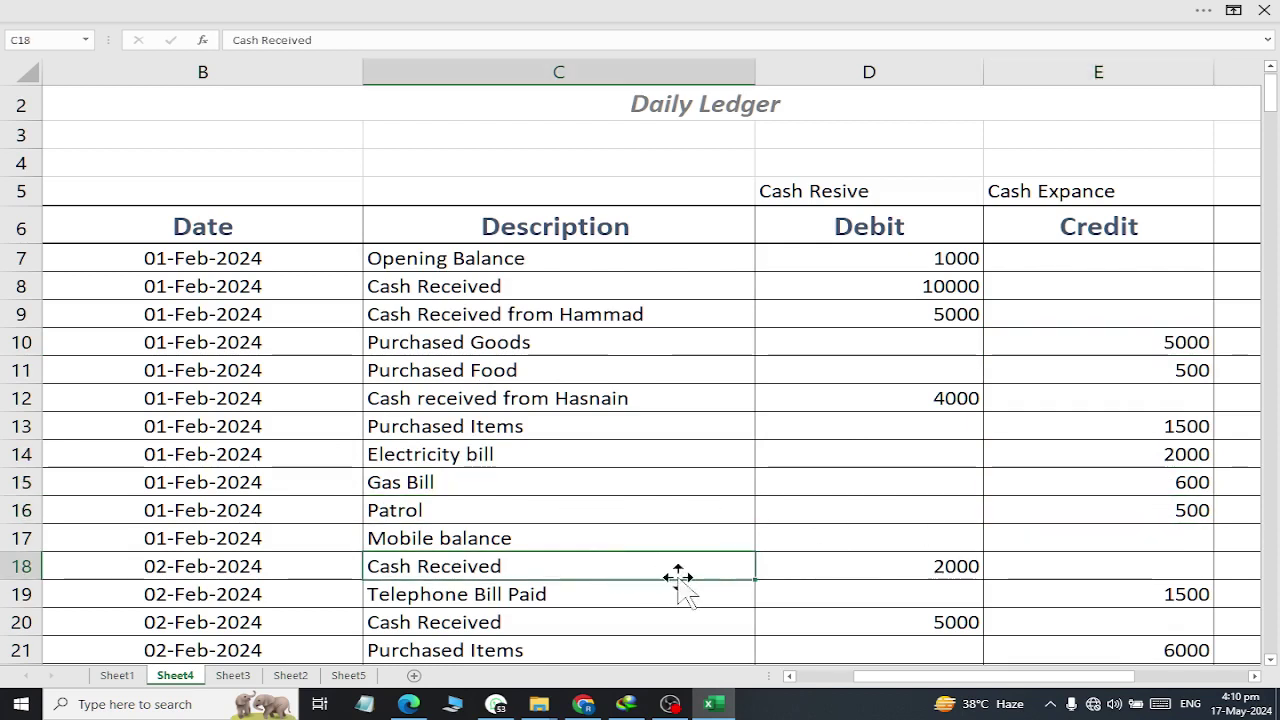
click(889, 571)
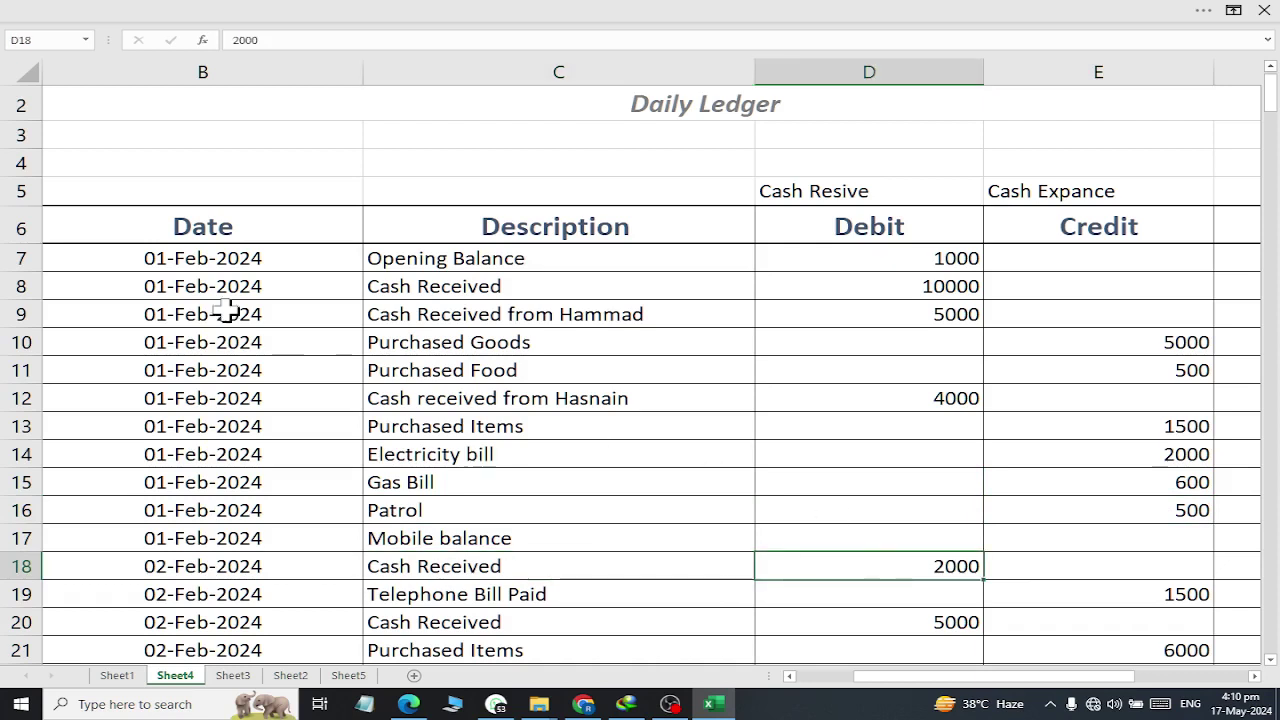
drag(209, 268, 230, 562)
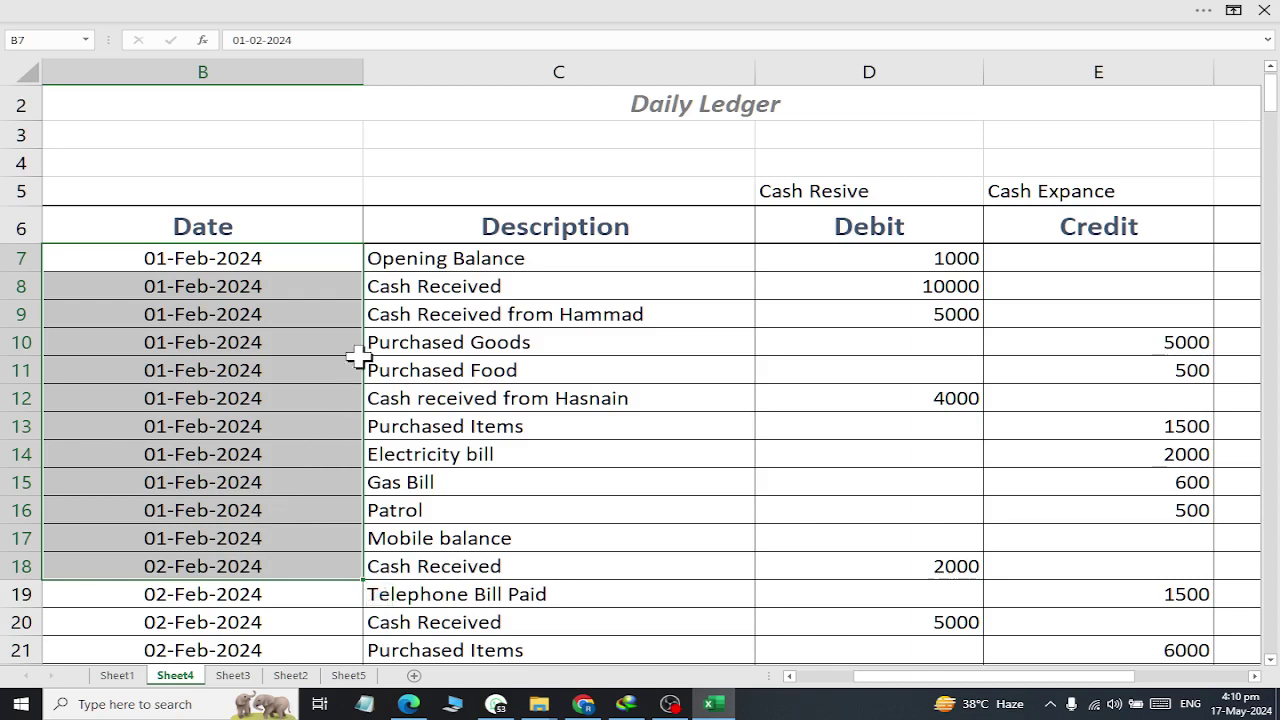
drag(277, 289, 1197, 289)
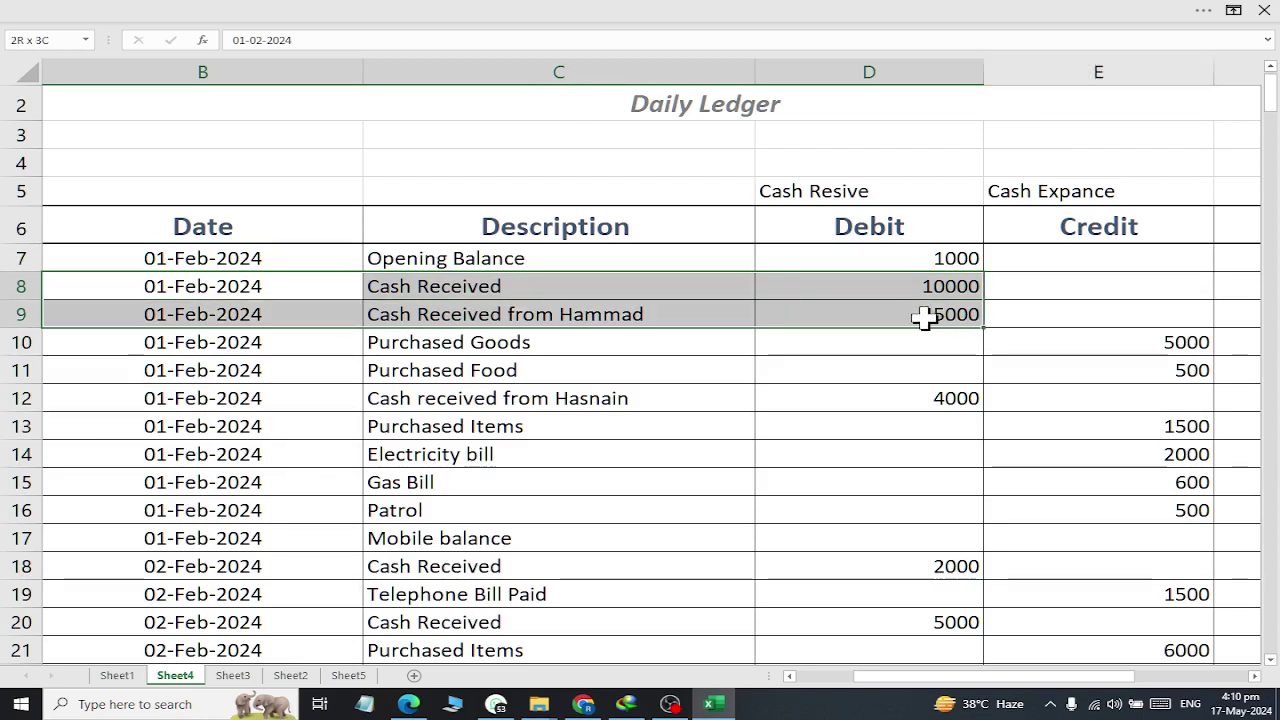
drag(1197, 297, 894, 625)
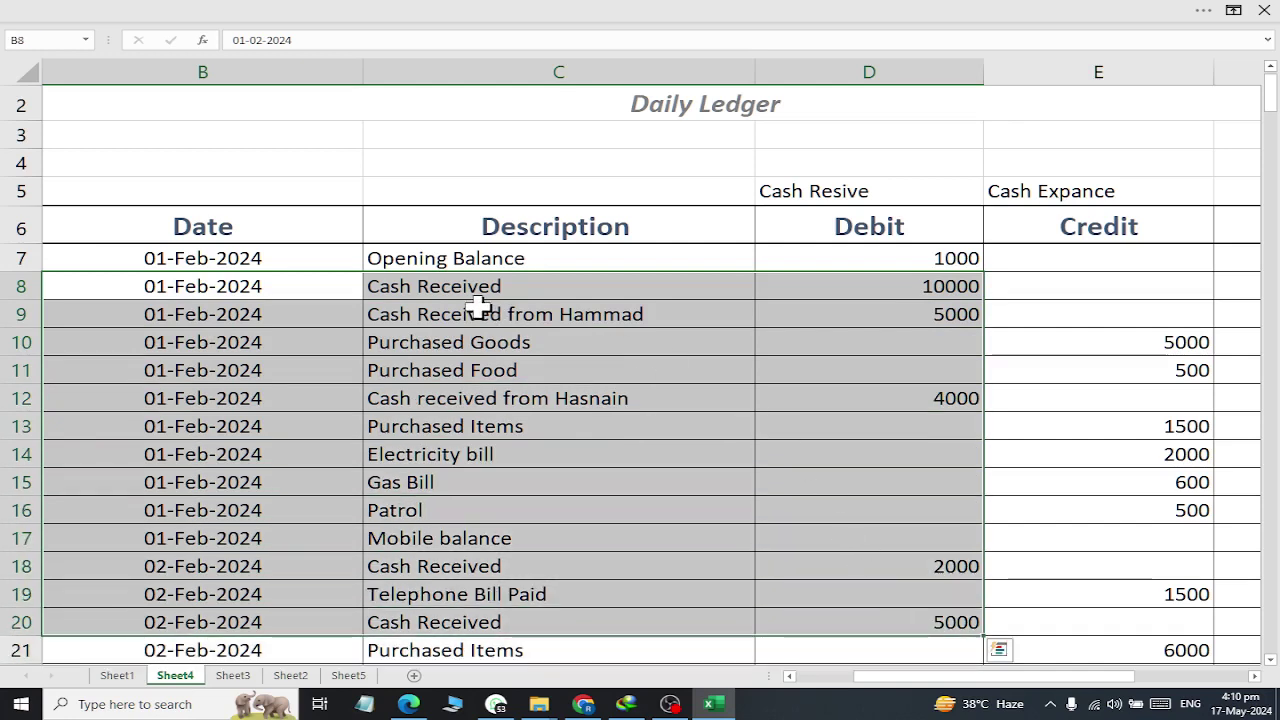
drag(485, 312, 1181, 304)
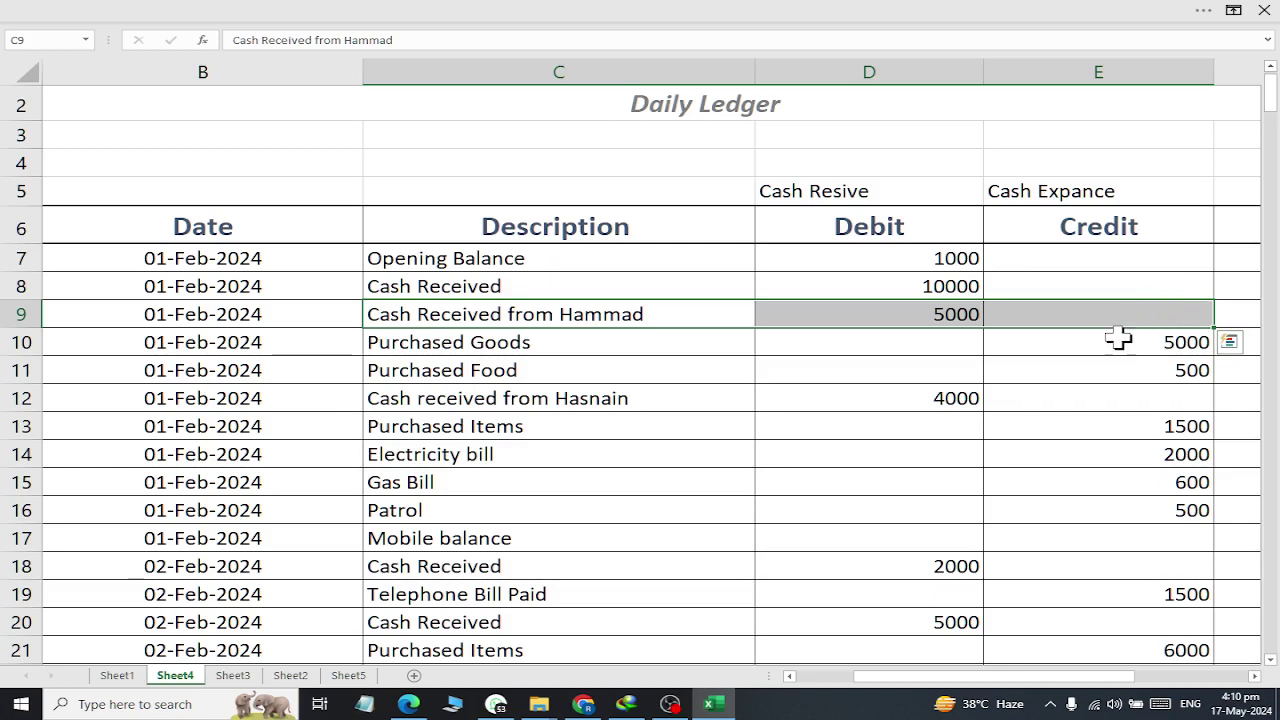
drag(205, 312, 940, 312)
drag(214, 337, 1152, 340)
scroll(1153, 340, down, 1)
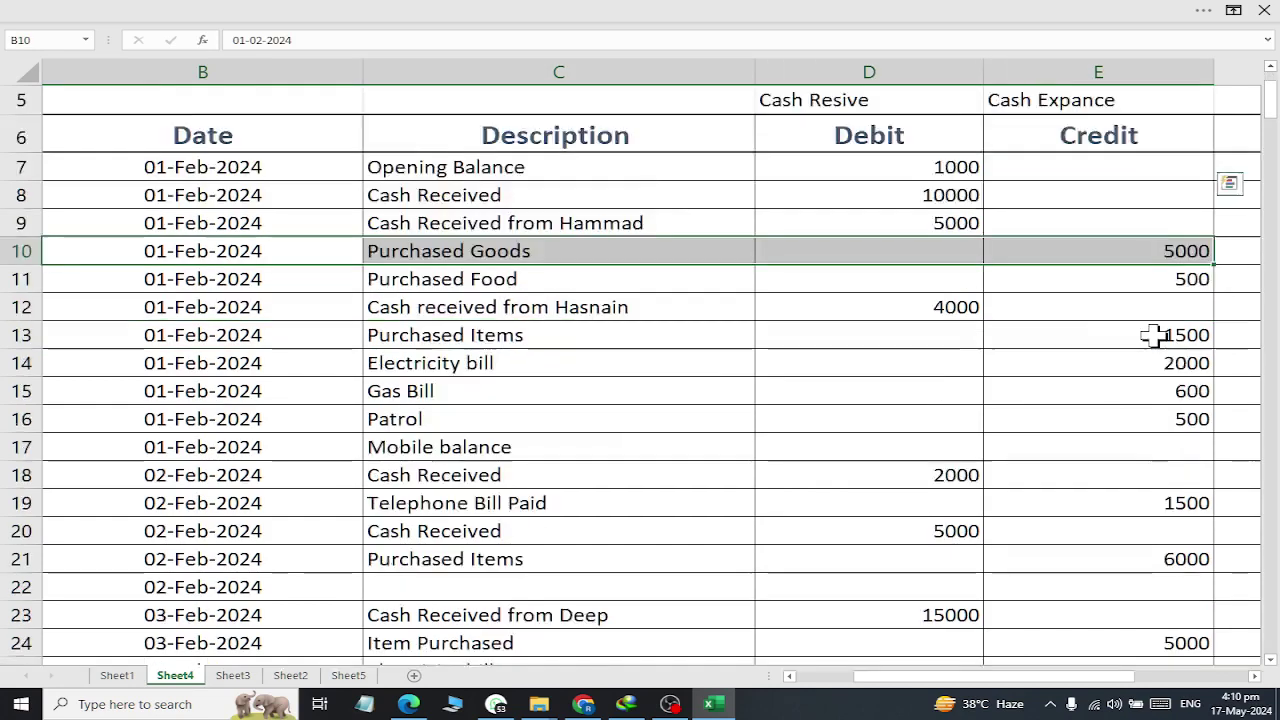
scroll(1155, 330, down, 2)
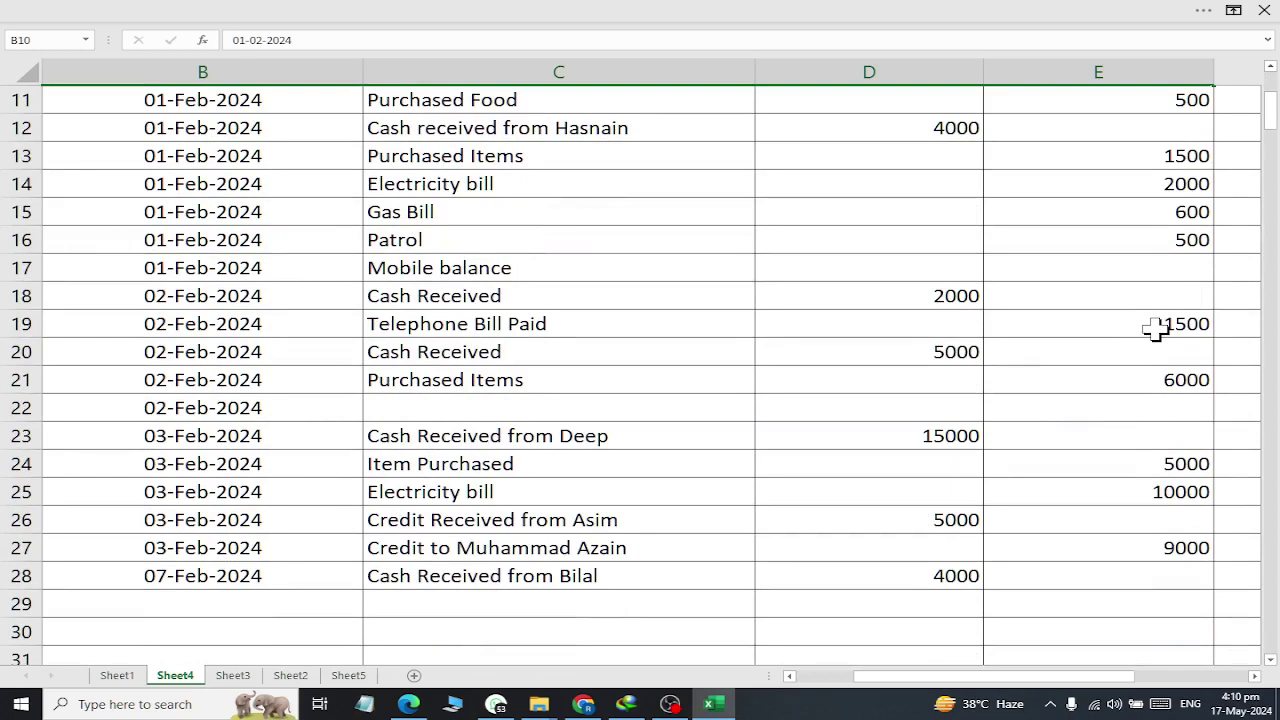
scroll(1143, 338, up, 1)
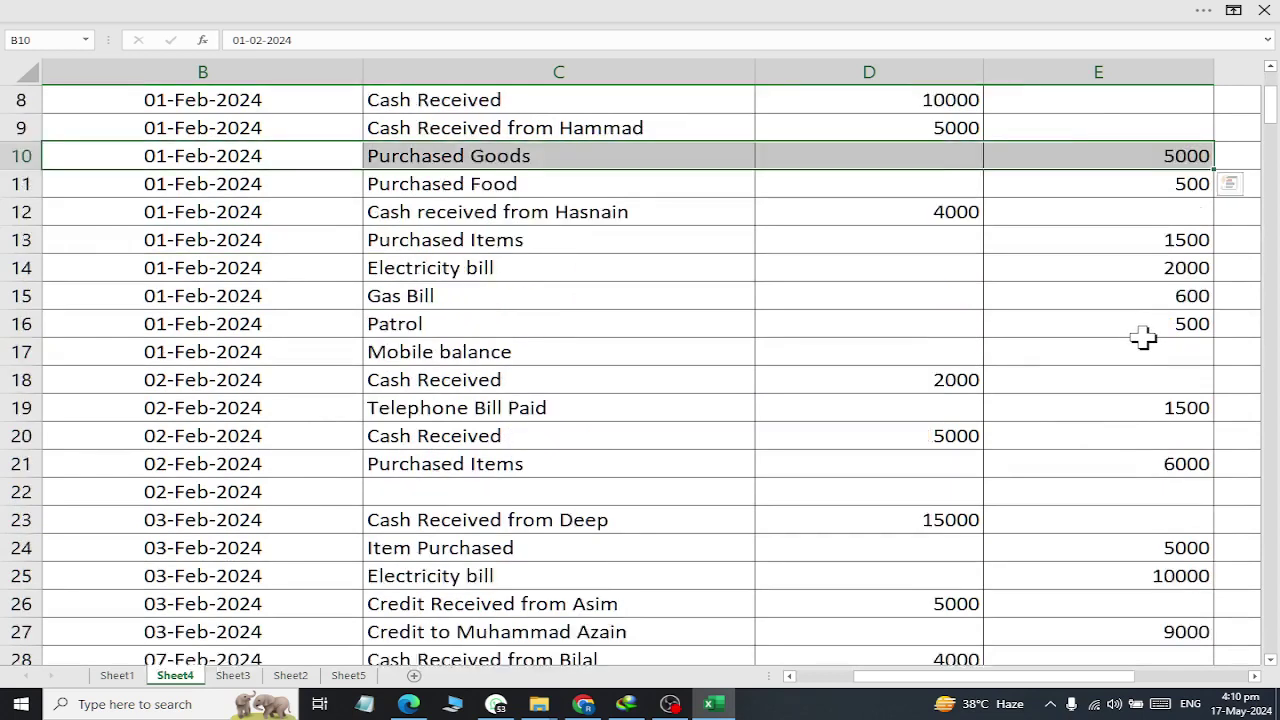
scroll(1143, 340, up, 2)
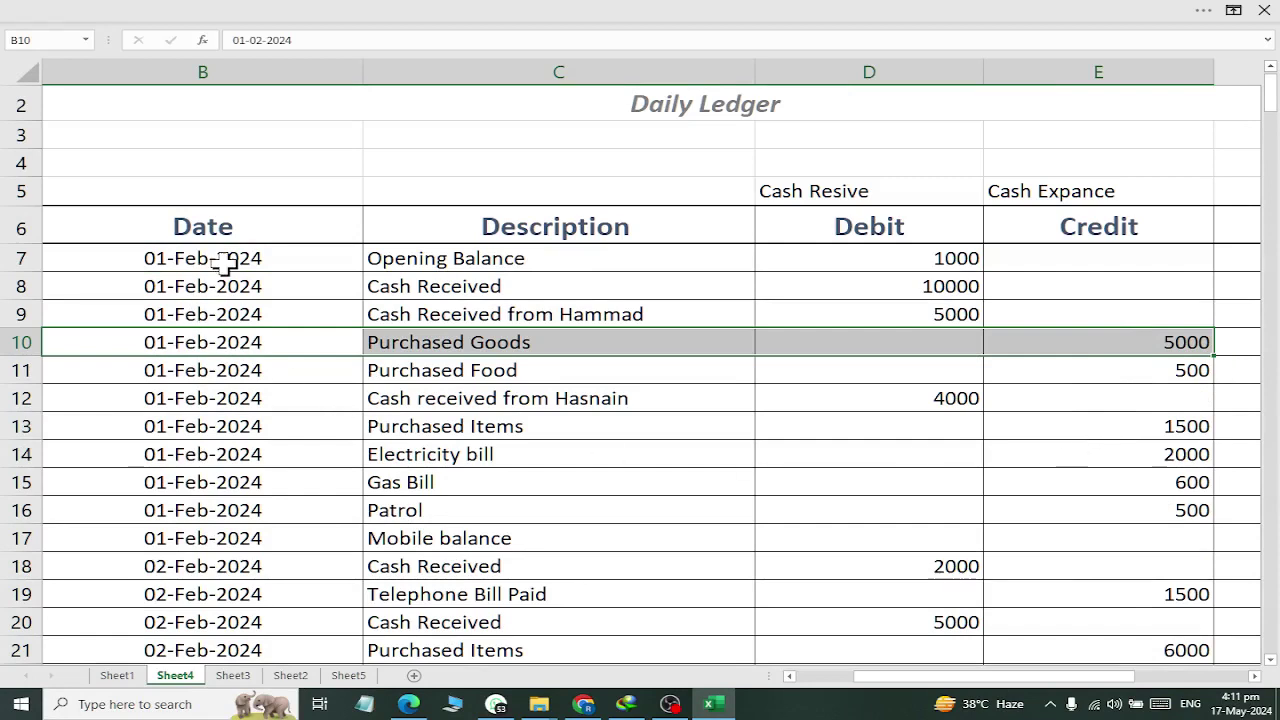
- Select the column B dates from row 7, then select the first Balance cell, F7
drag(225, 262, 268, 703)
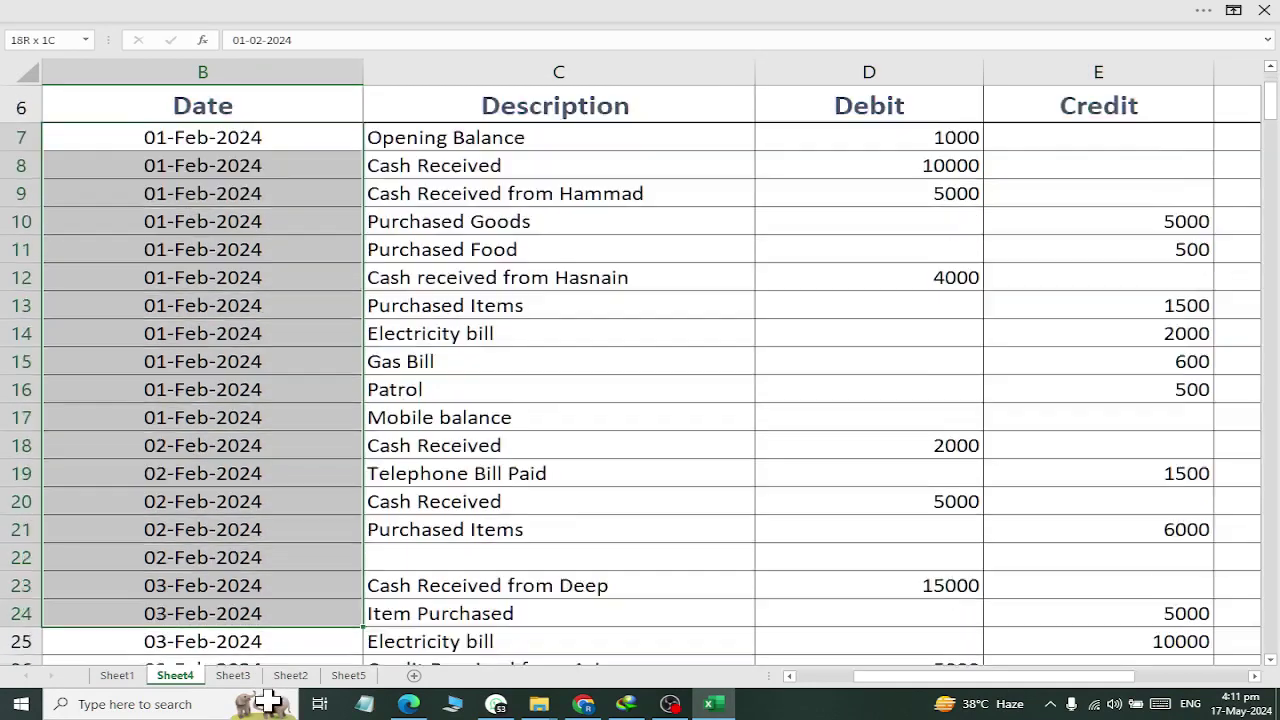
drag(268, 703, 289, 463)
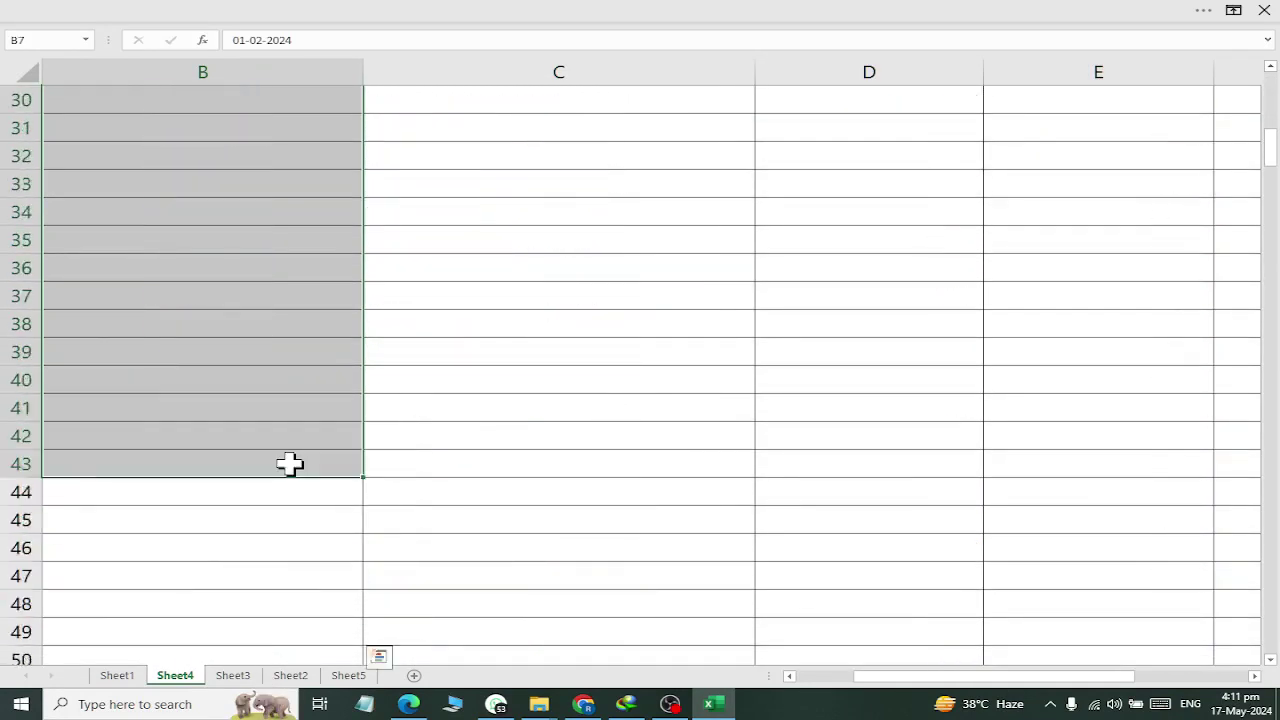
scroll(289, 463, up, 10)
scroll(229, 450, down, 3)
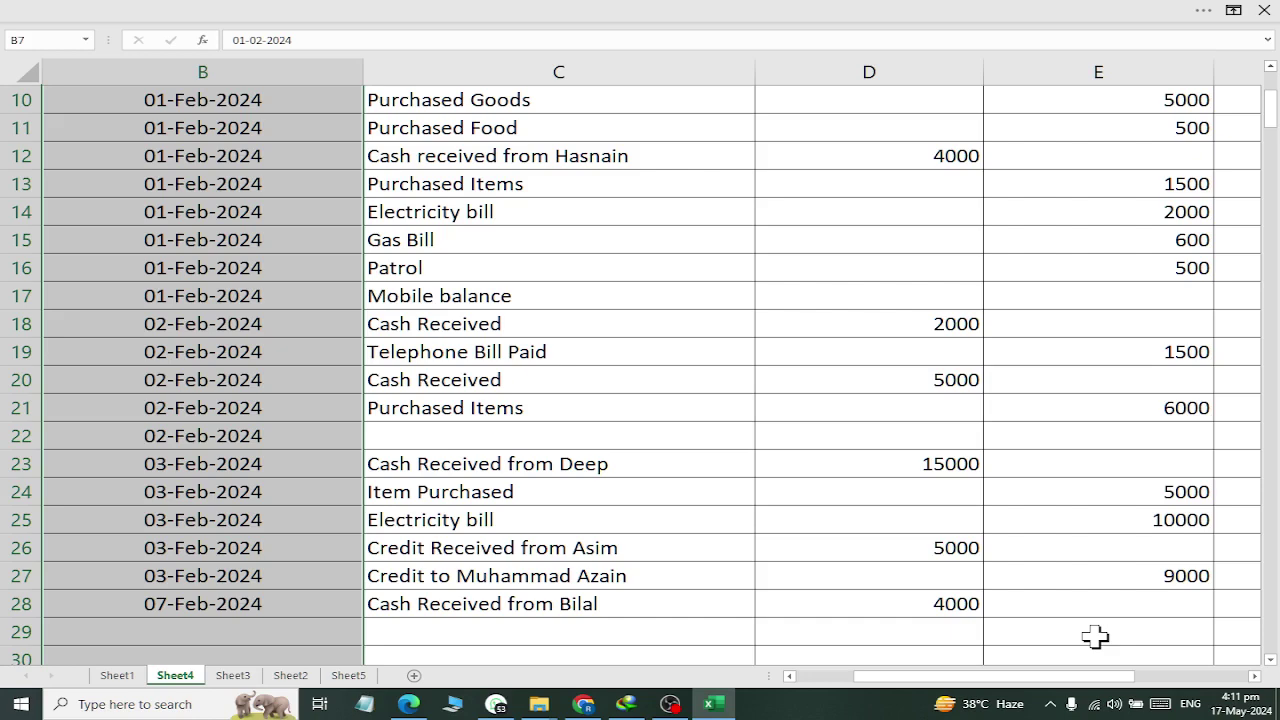
scroll(1001, 562, up, 3)
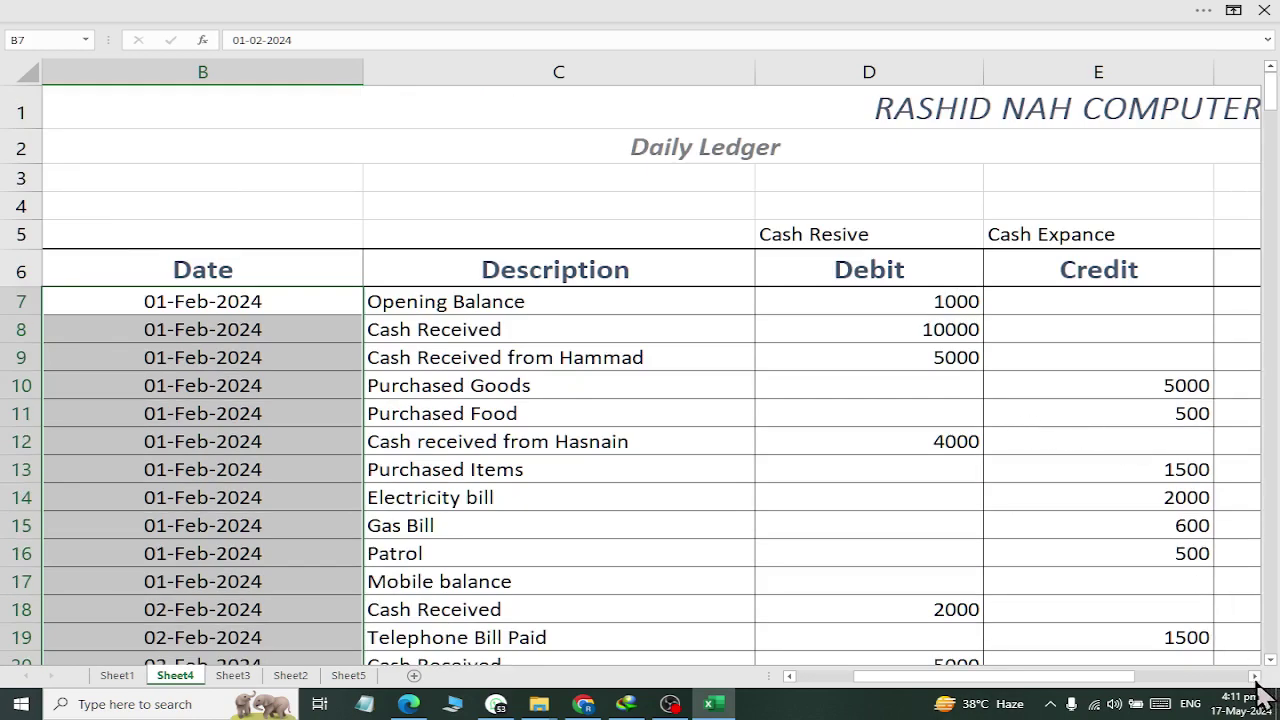
click(1255, 677)
click(1030, 313)
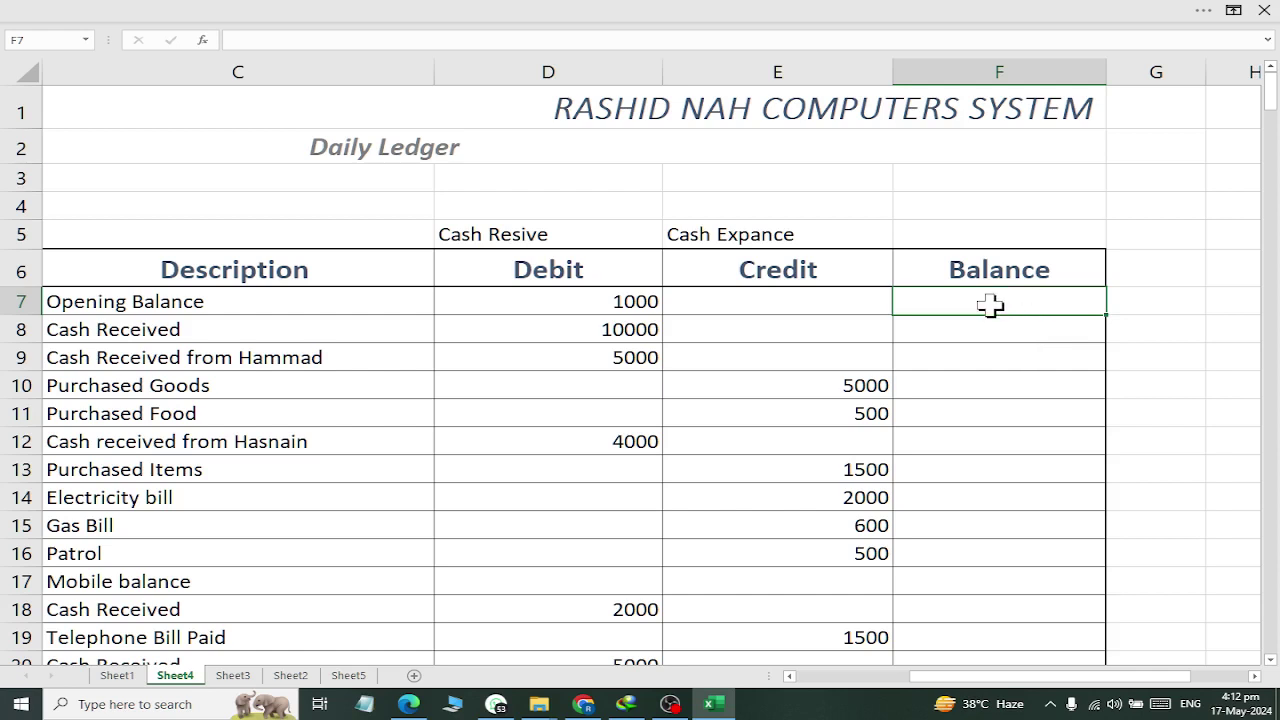
- Enter =D7 in F7 to set the opening balance to 1000
text(=)
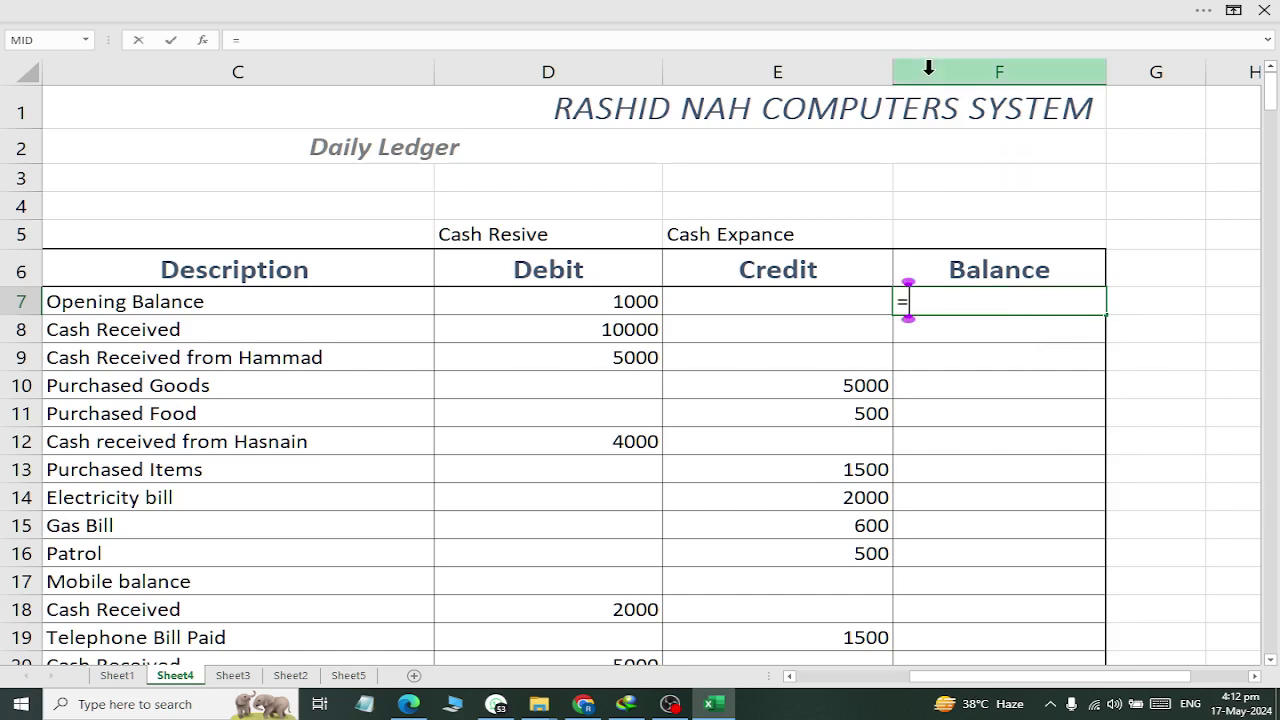
click(567, 304)
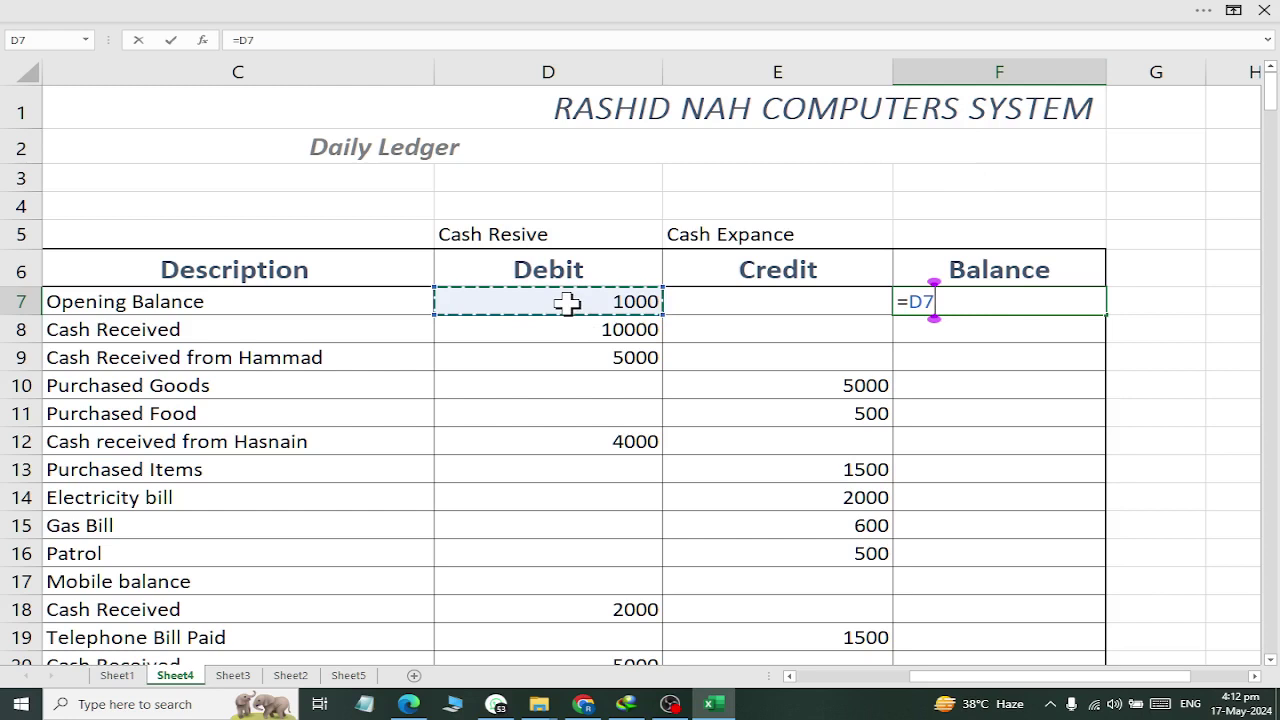
key(Return)
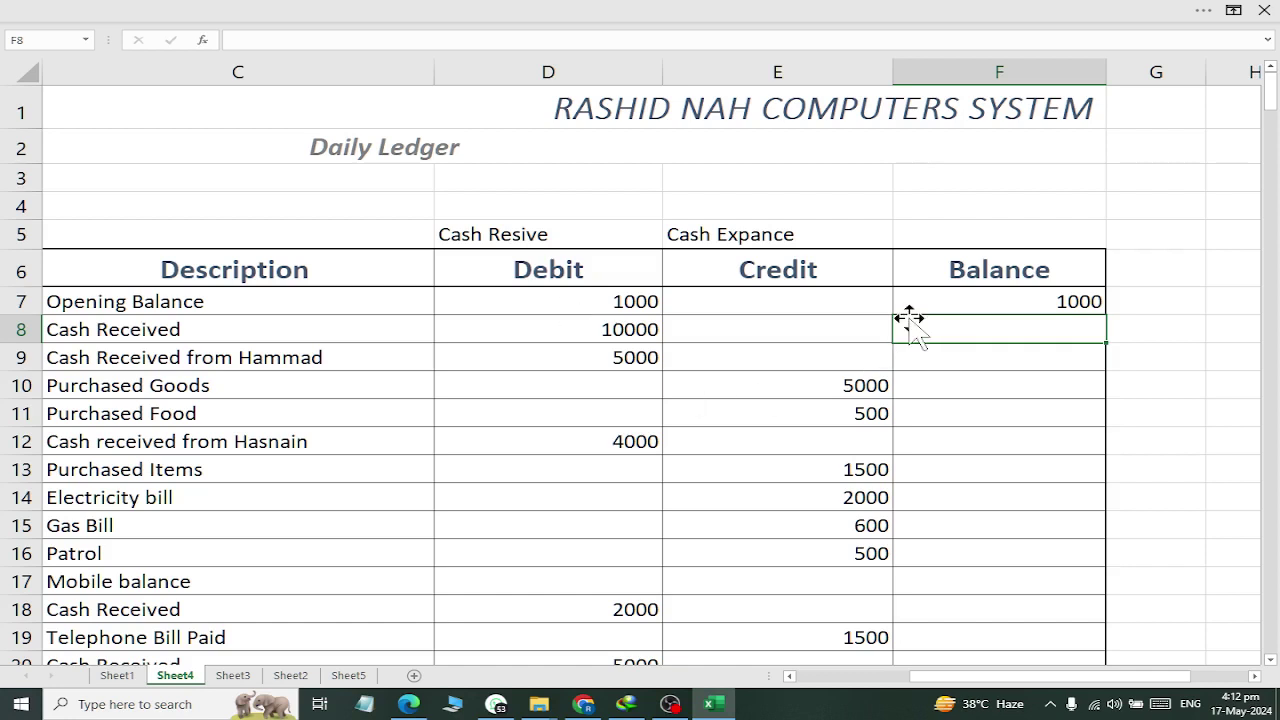
- Enter =D8-E8+F7 in F8, giving a running balance of 11000
text(=)
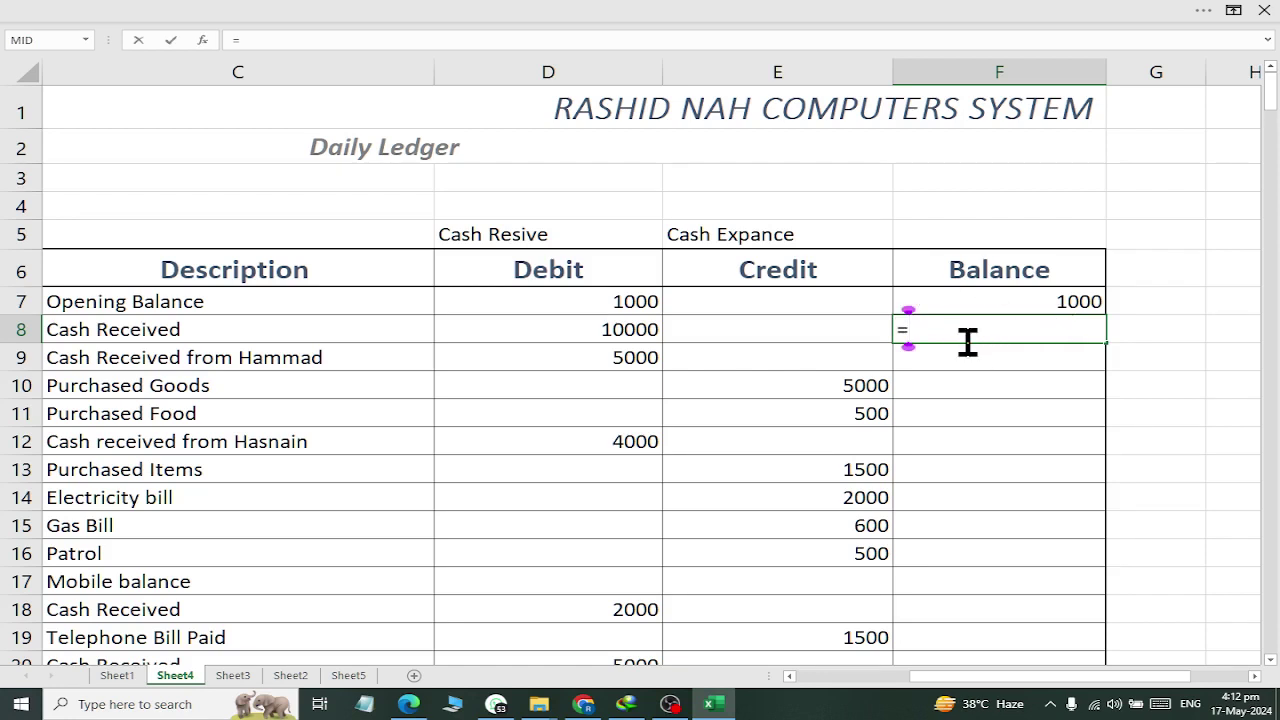
click(578, 328)
text(-)
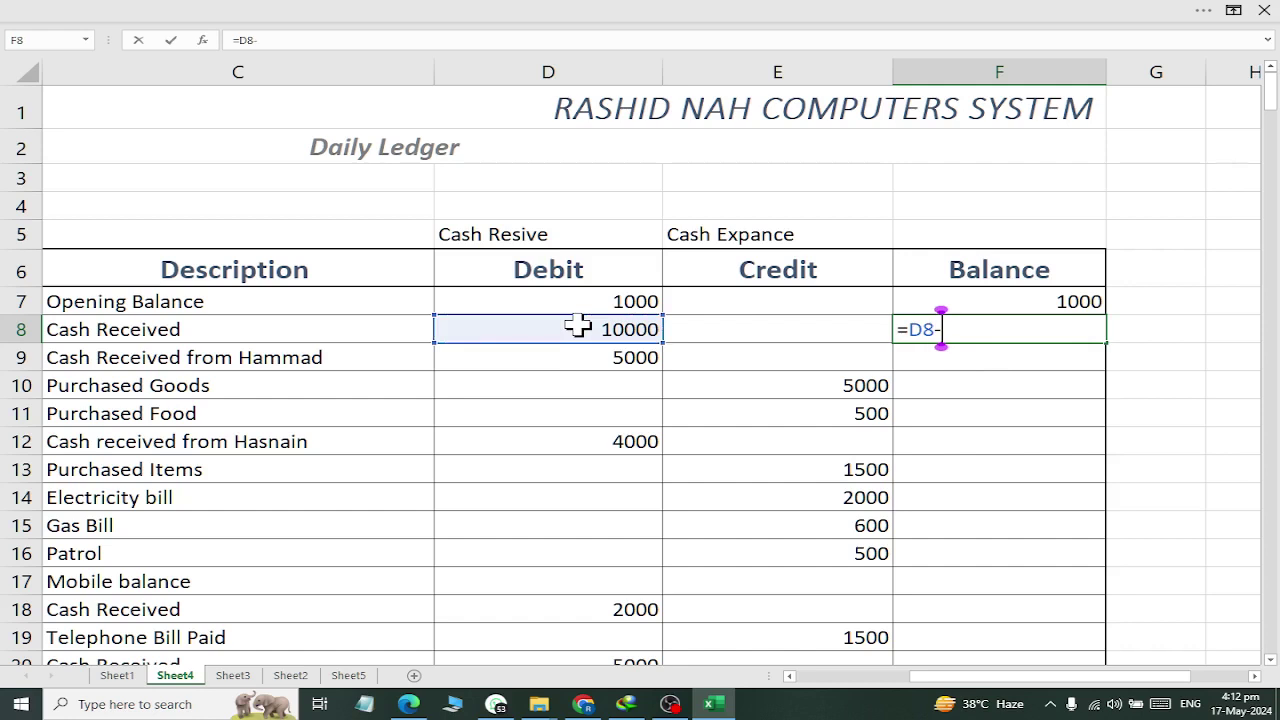
click(745, 340)
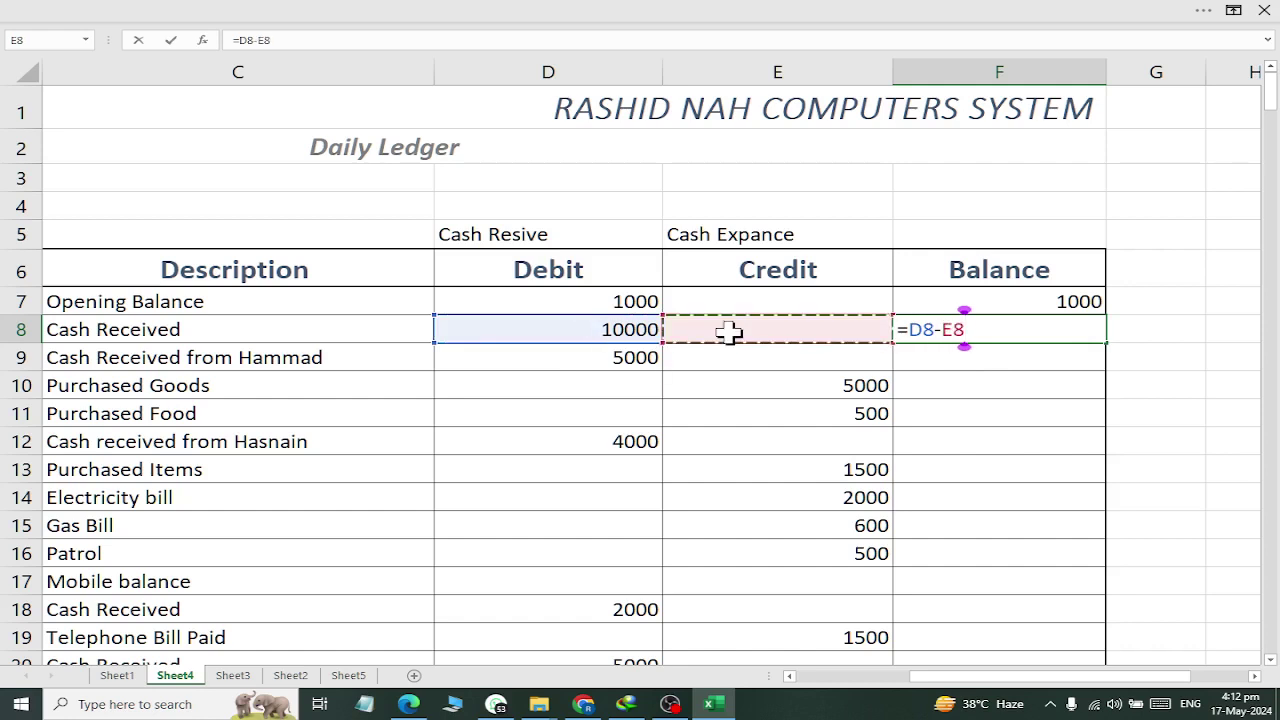
text(+)
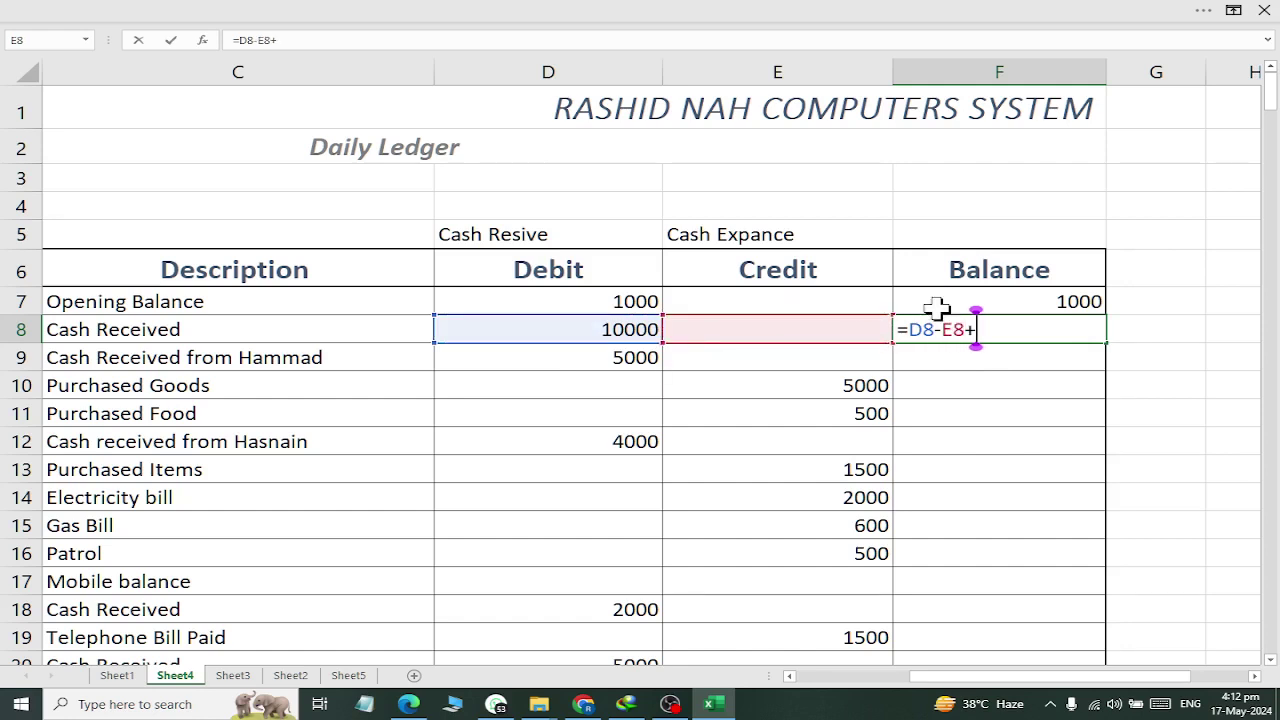
click(934, 306)
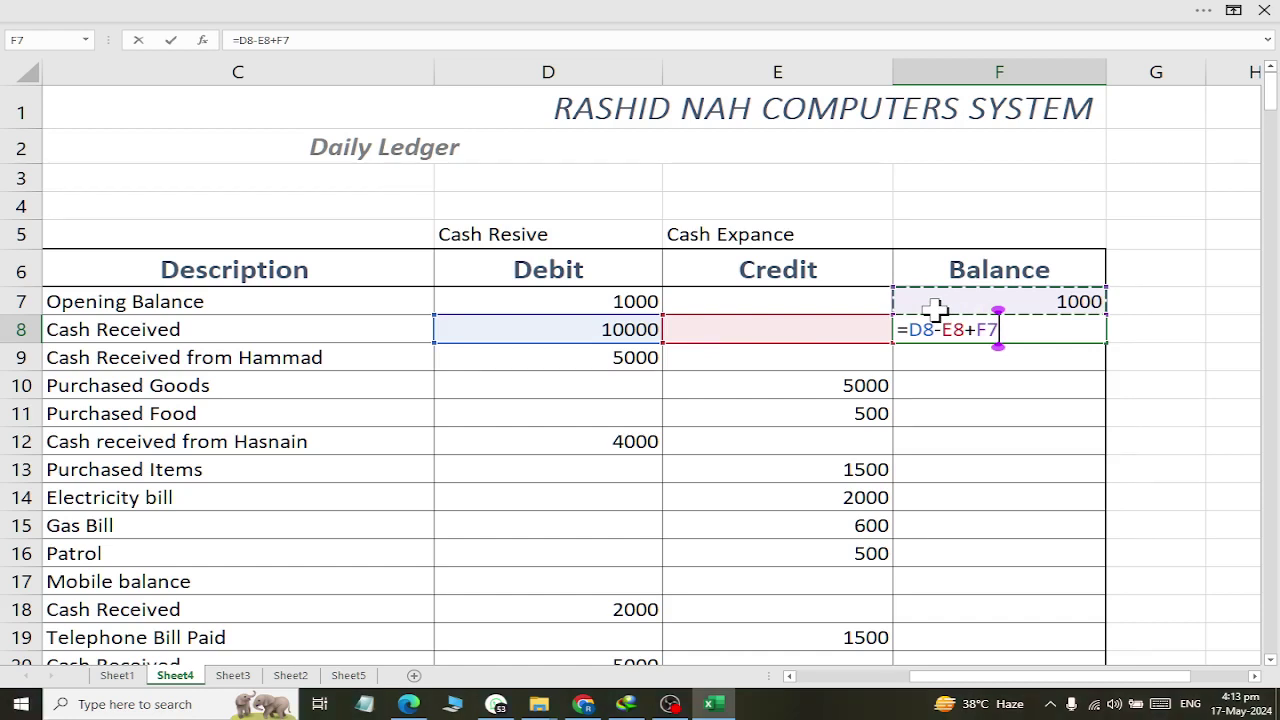
key(Return)
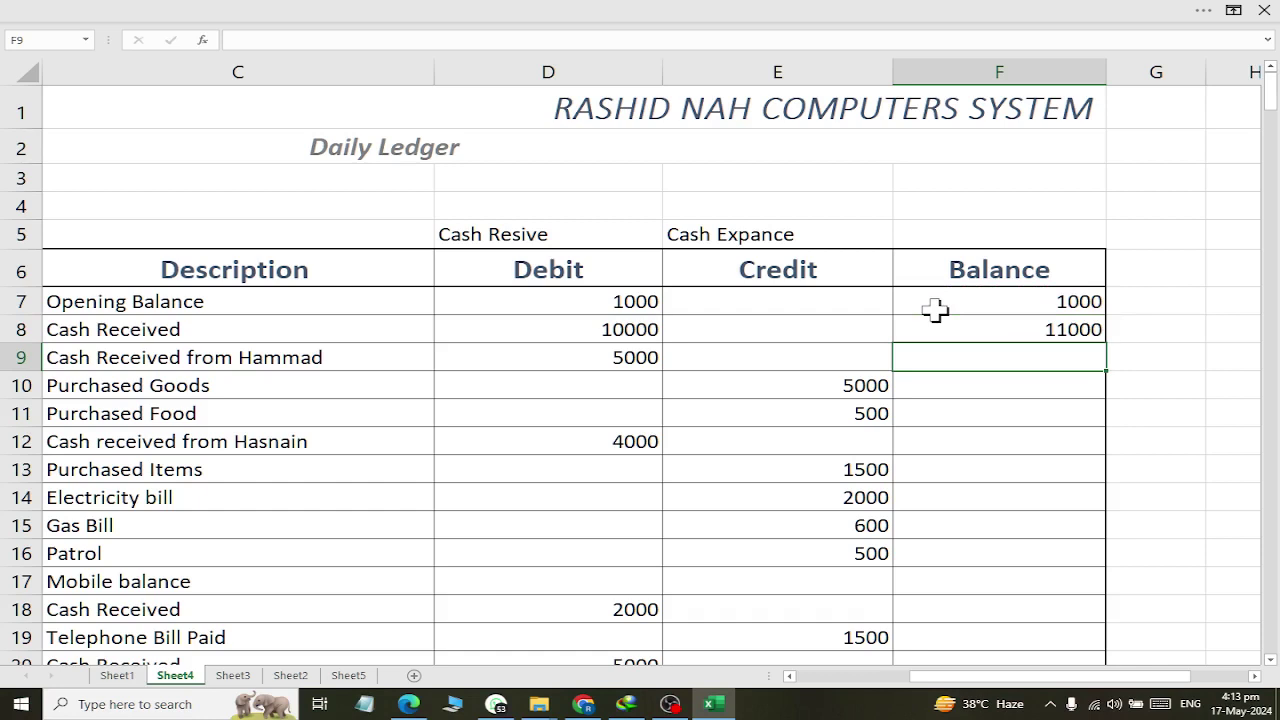
- Check the F8 formula against the opening row and the 10000 Cash Received debit
click(995, 336)
click(594, 303)
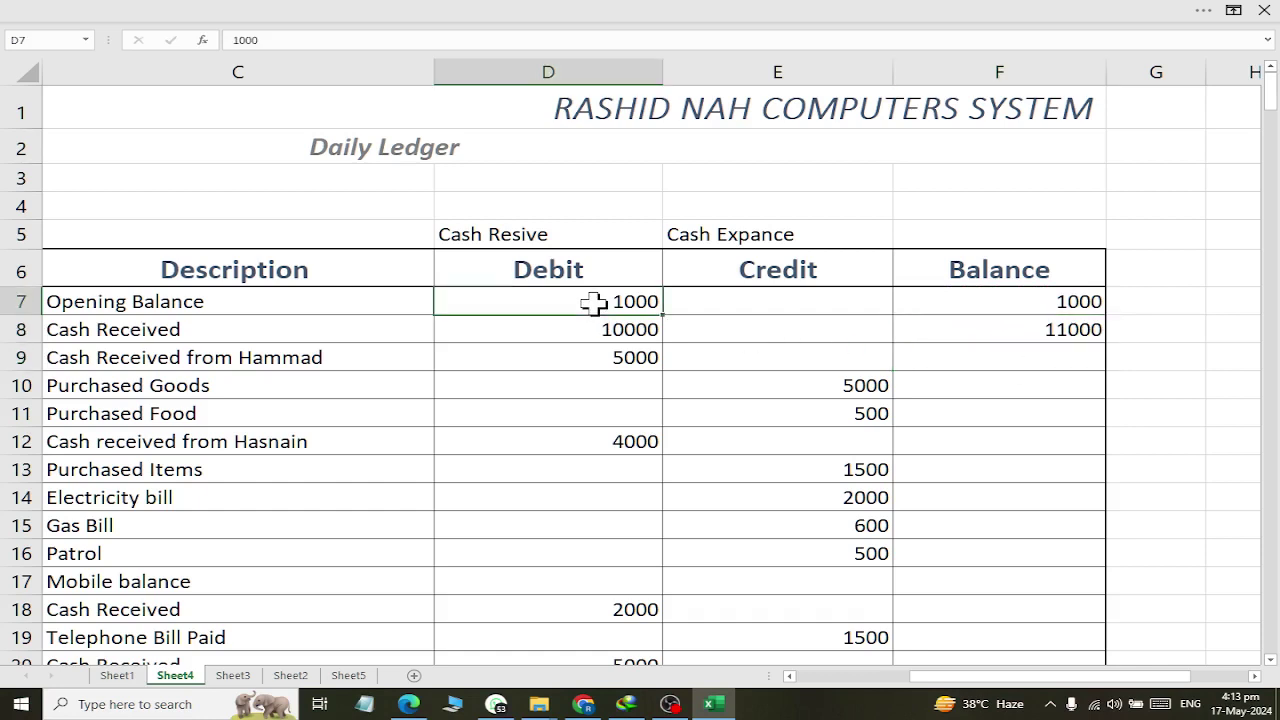
drag(594, 303, 1035, 300)
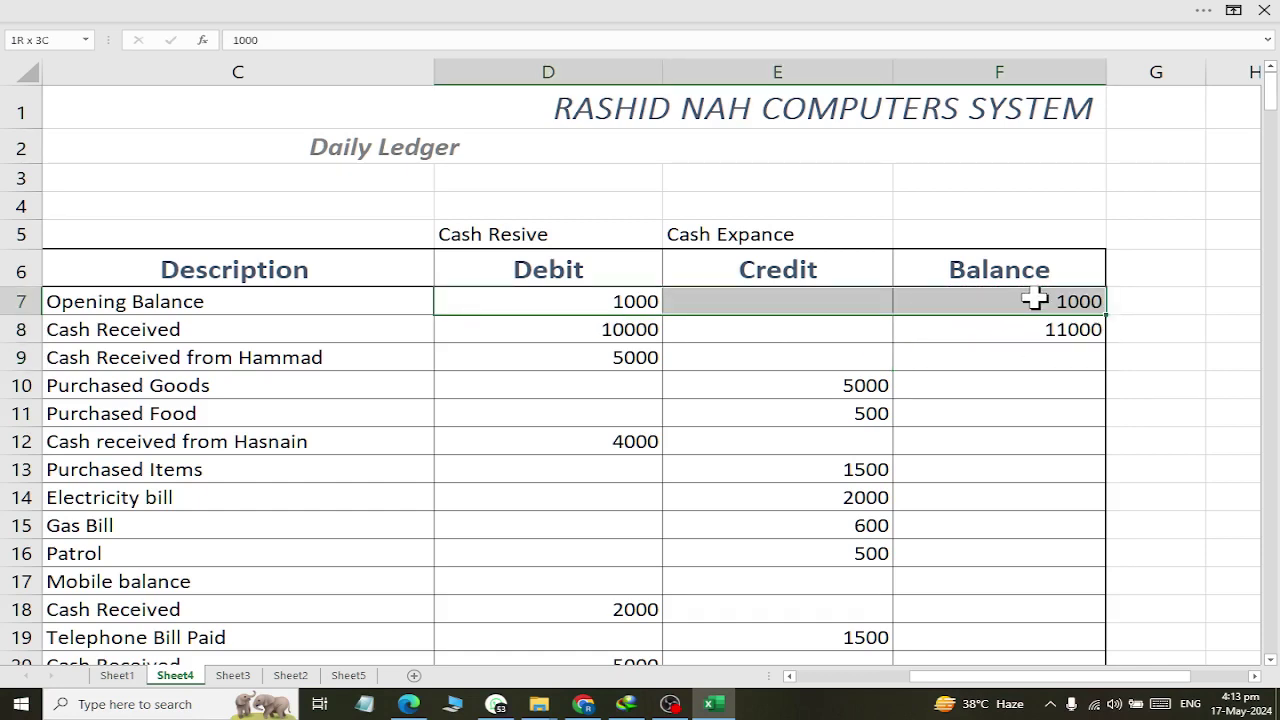
click(86, 331)
click(503, 322)
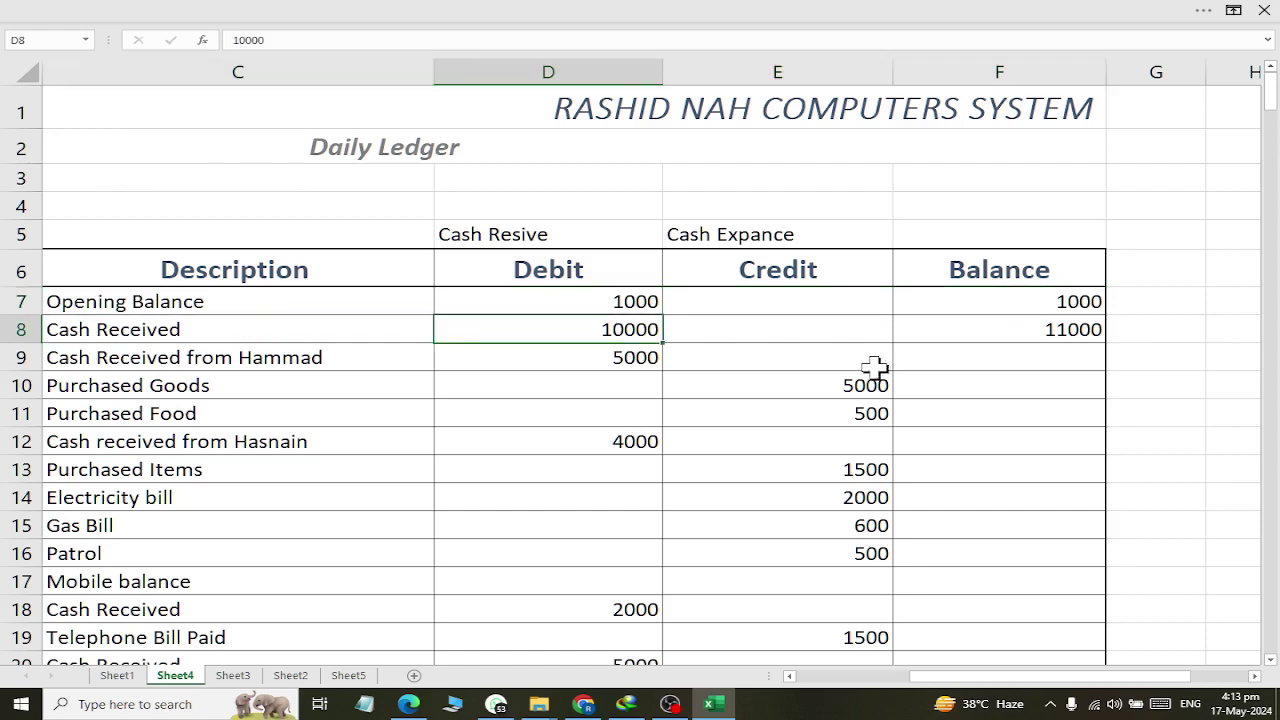
- Fill the F8 running-balance formula down column F to row 302
click(1100, 333)
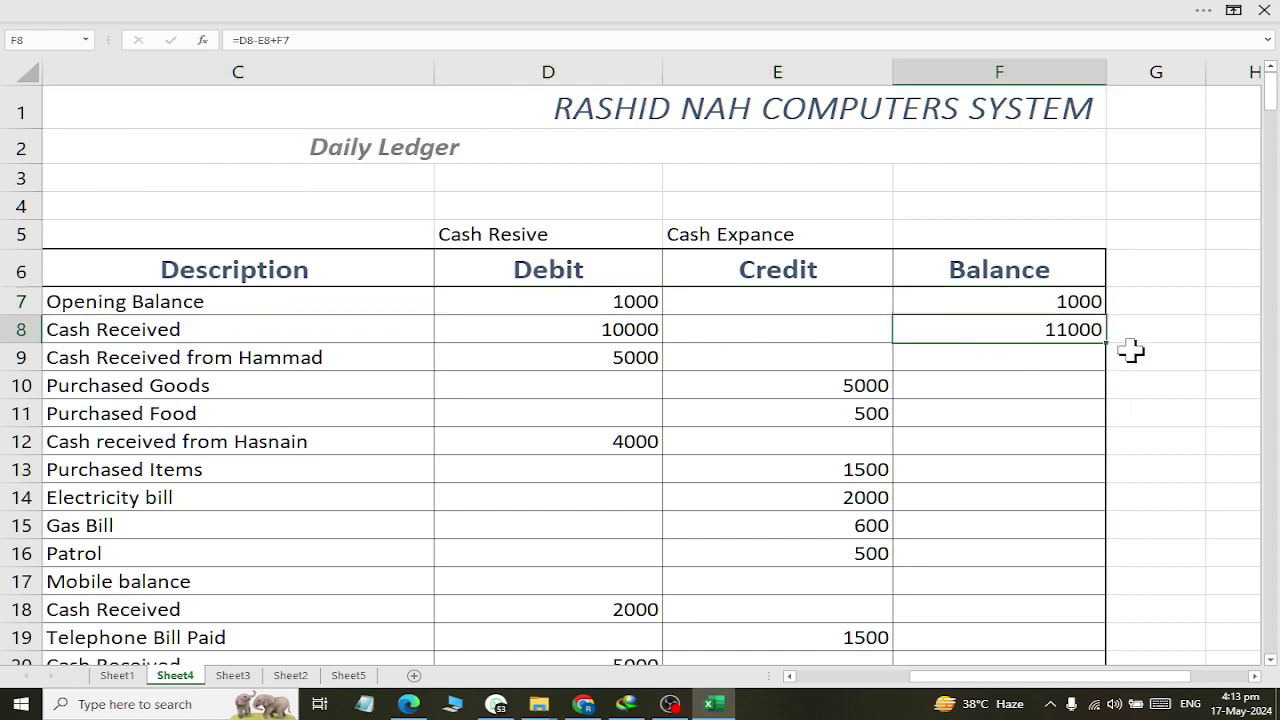
drag(1106, 343, 1106, 713)
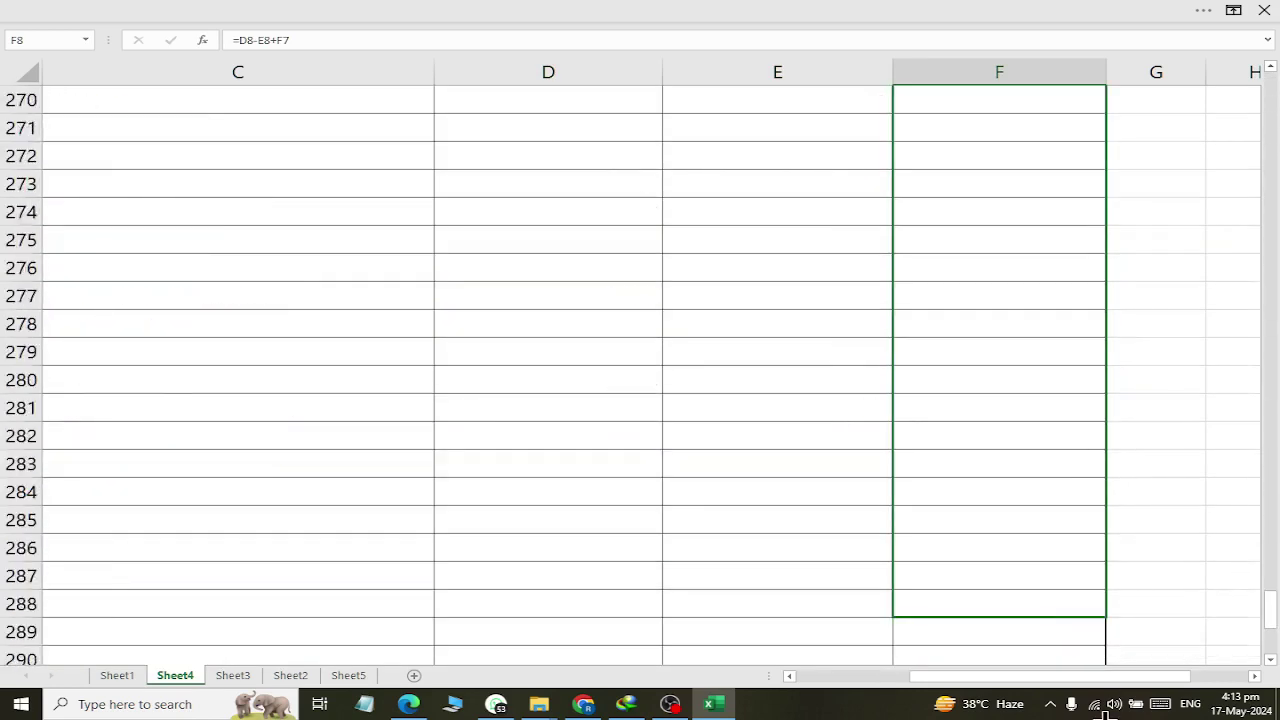
drag(1106, 713, 1060, 610)
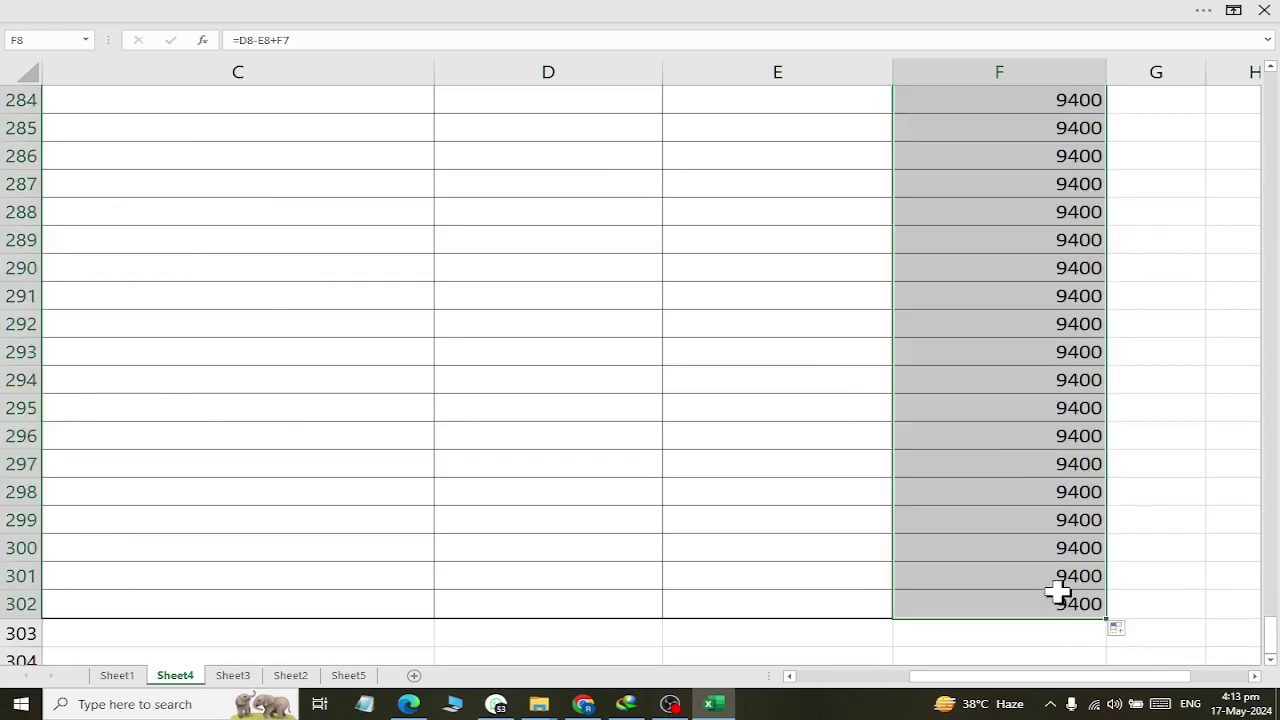
scroll(1026, 457, up, 9)
scroll(1026, 457, up, 15)
scroll(1029, 445, up, 14)
scroll(1029, 445, up, 12)
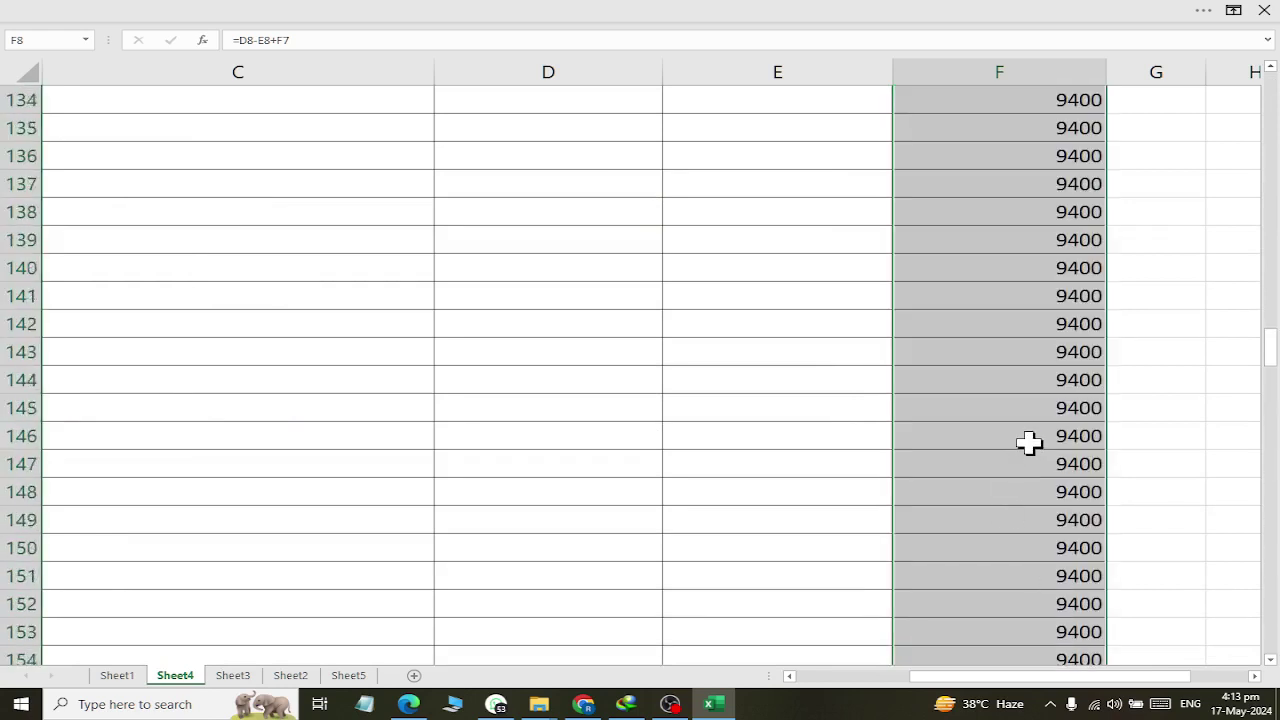
scroll(1029, 445, up, 15)
scroll(1029, 445, up, 15)
scroll(1029, 445, up, 9)
scroll(1029, 445, up, 5)
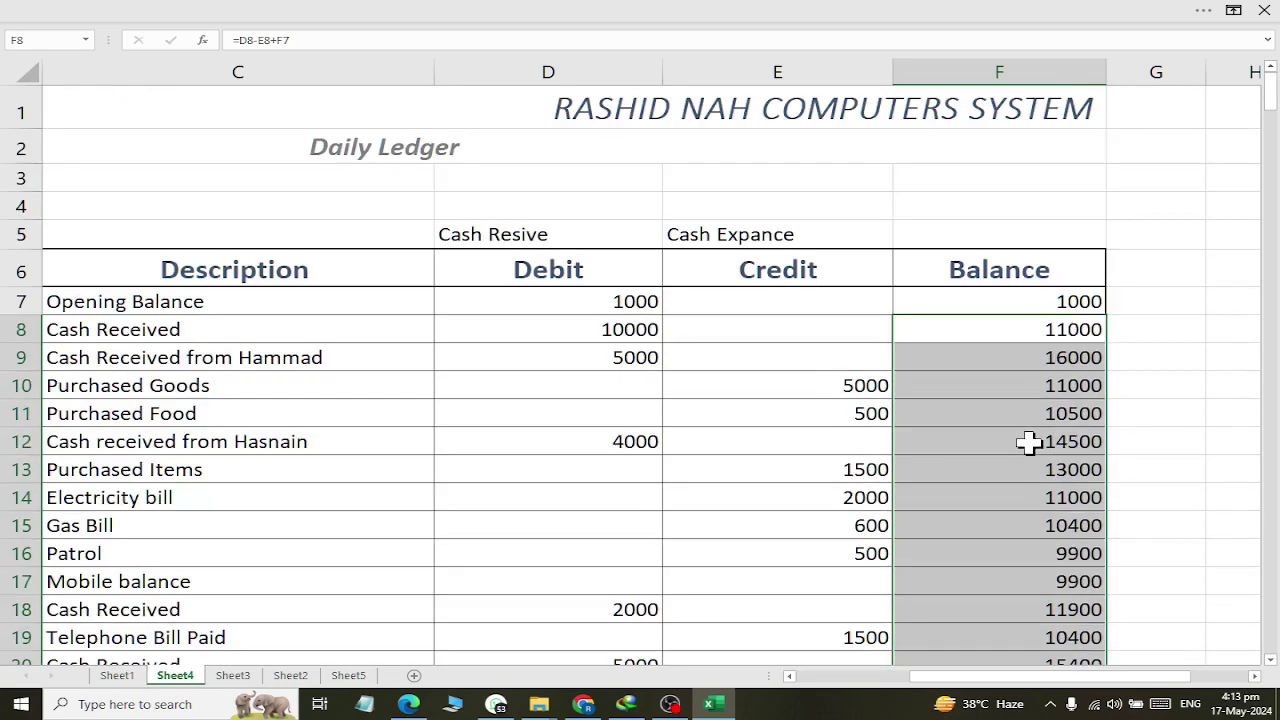
mouse_move(491, 327)
mouse_down()
mouse_move(731, 345)
mouse_move(1027, 334)
mouse_up()
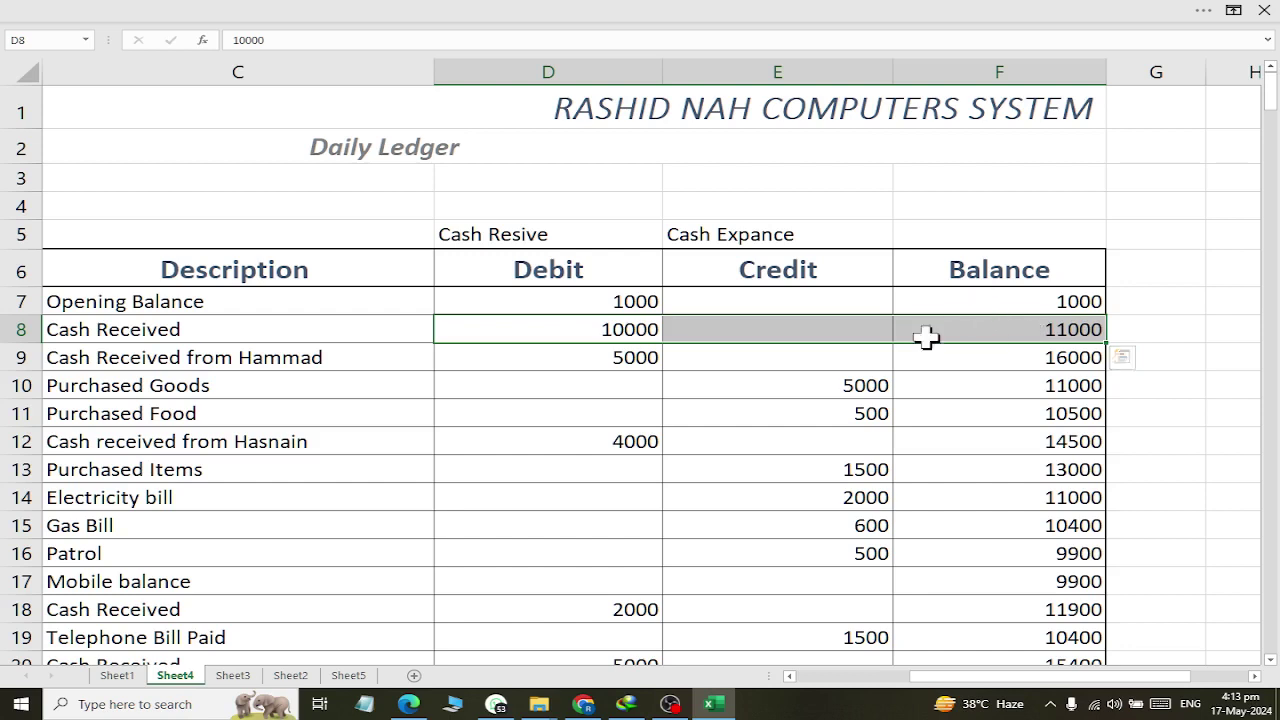
drag(127, 360, 1007, 360)
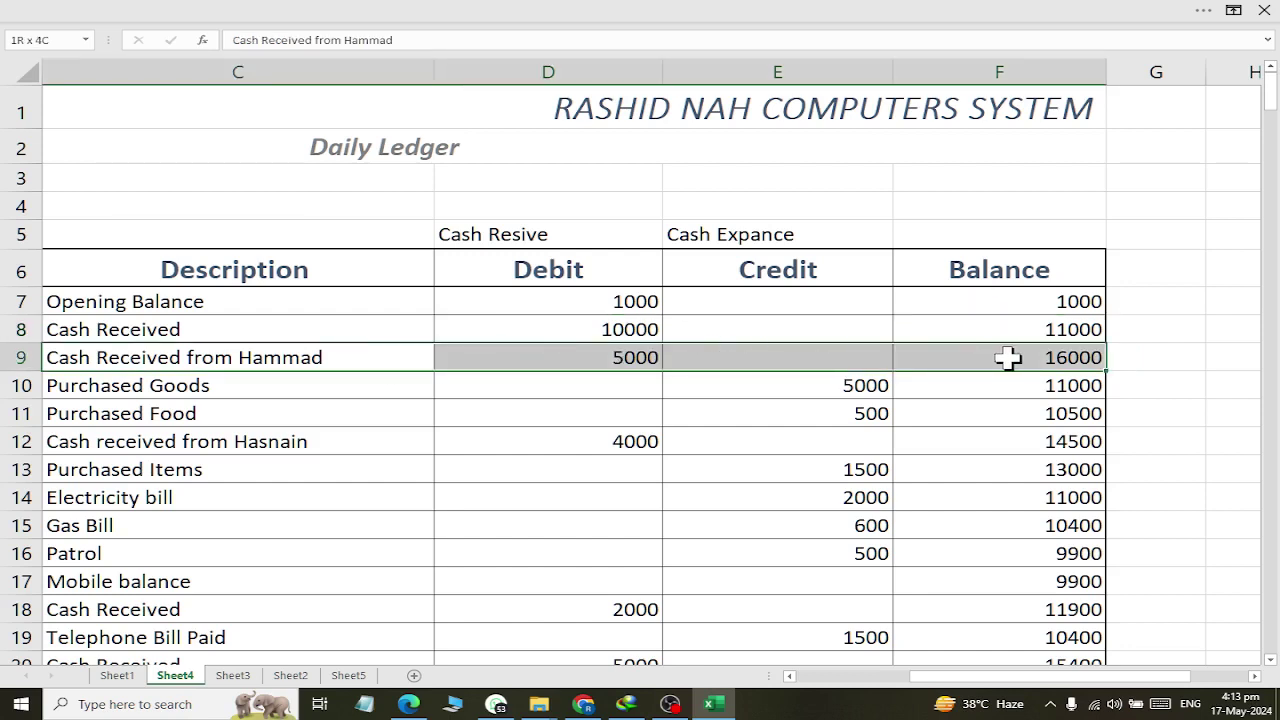
drag(266, 383, 864, 385)
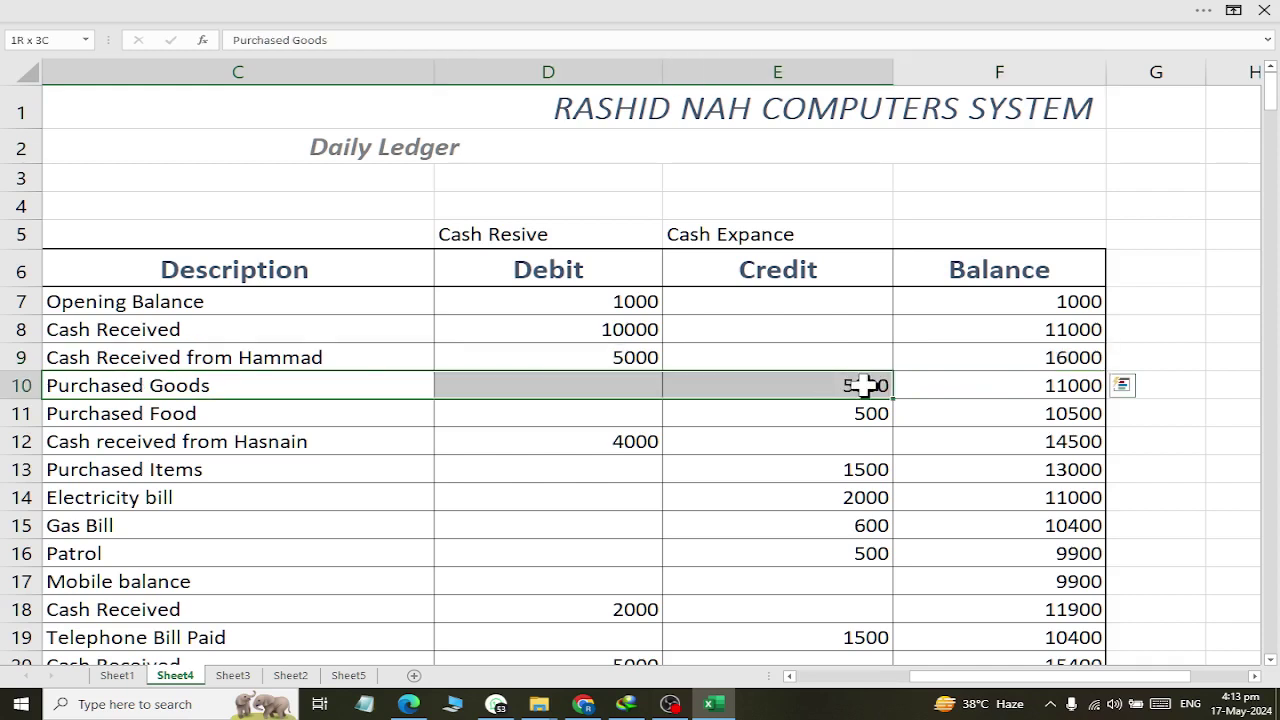
click(962, 386)
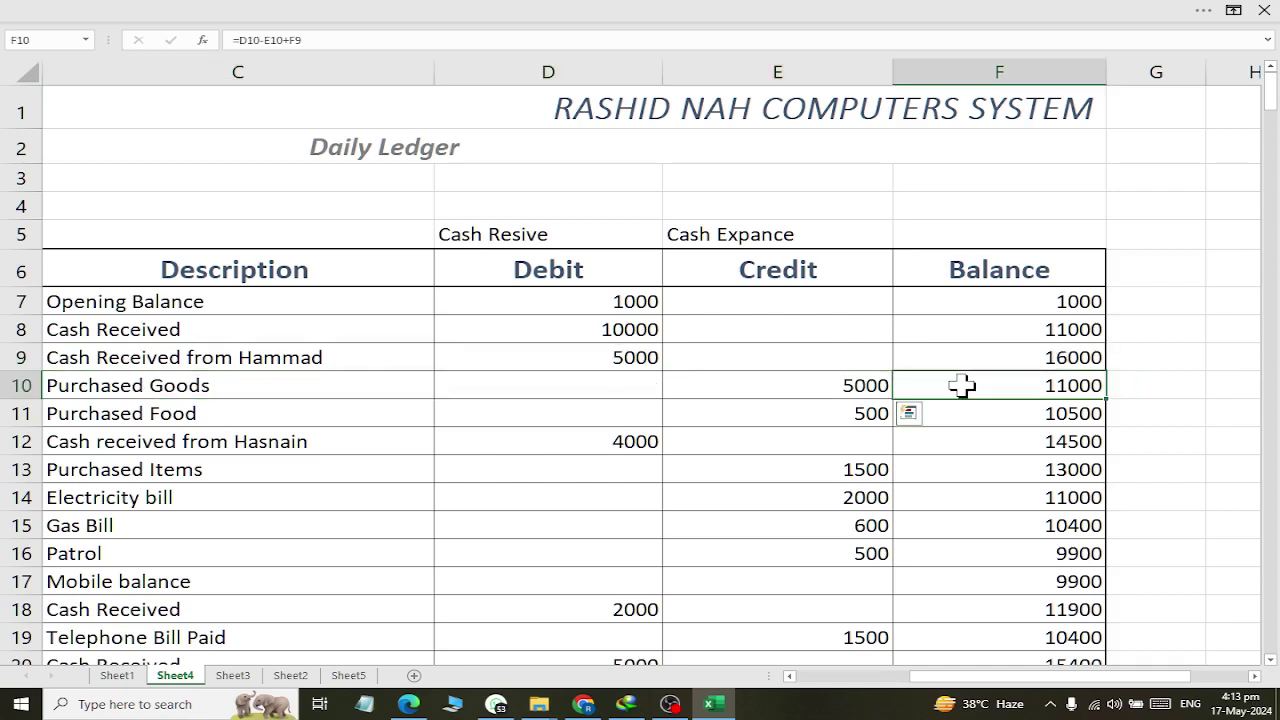
click(250, 413)
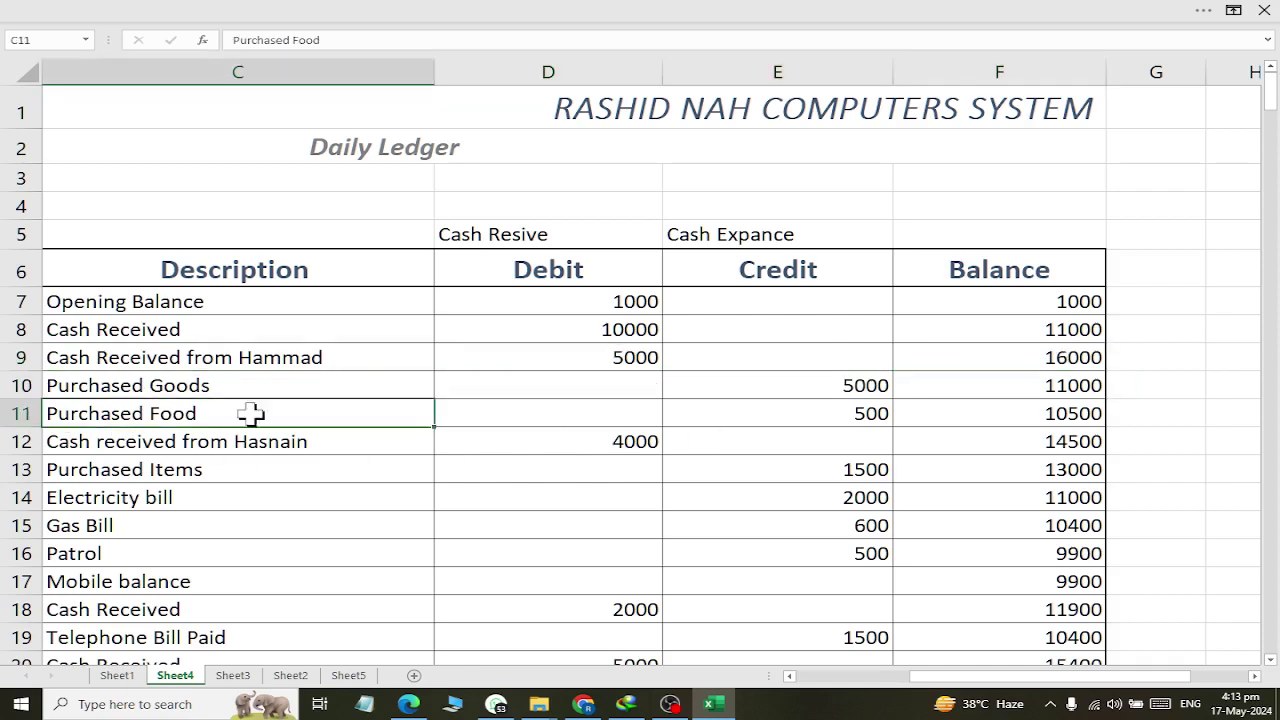
drag(250, 413, 829, 412)
click(1034, 412)
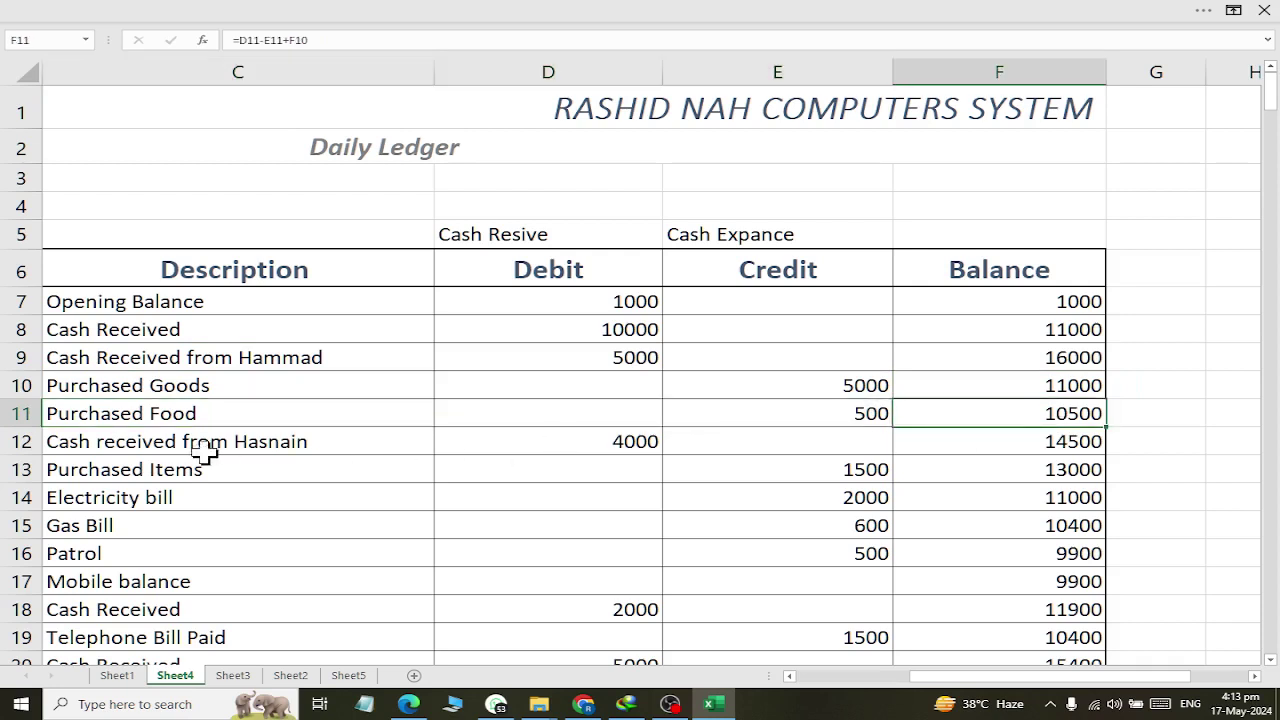
drag(205, 450, 543, 443)
click(1045, 445)
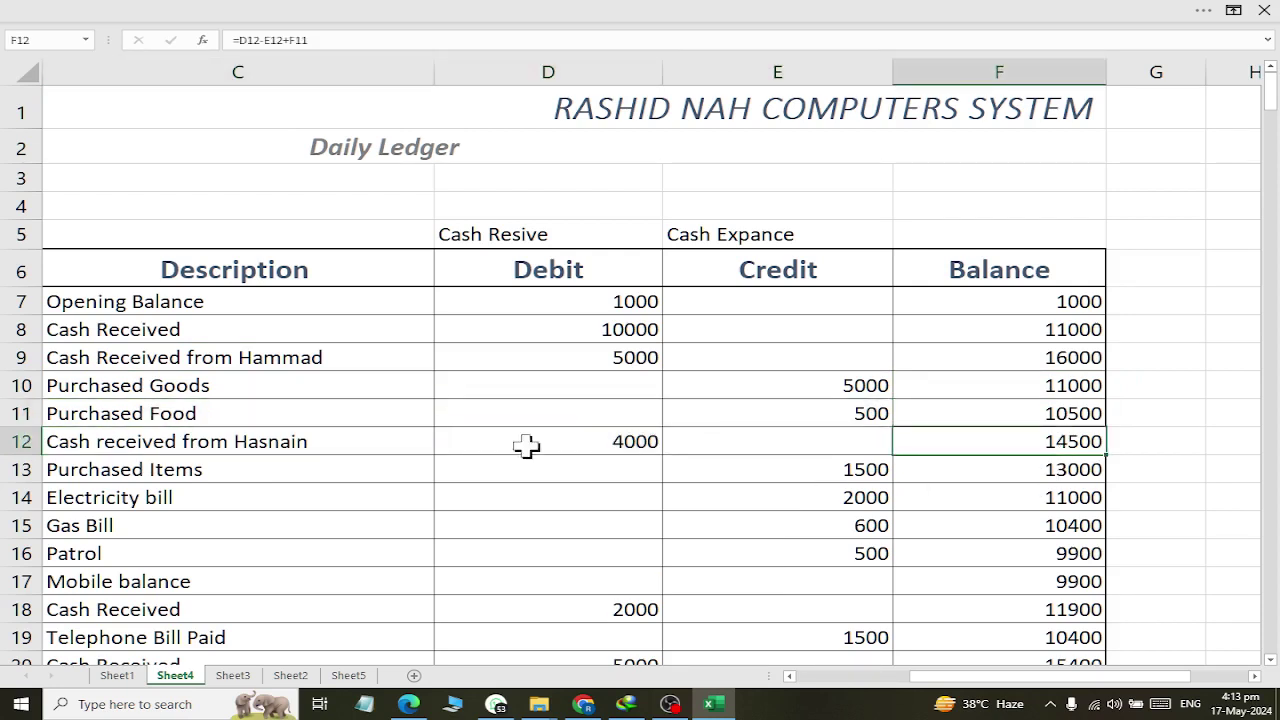
drag(150, 470, 1034, 505)
drag(372, 550, 985, 598)
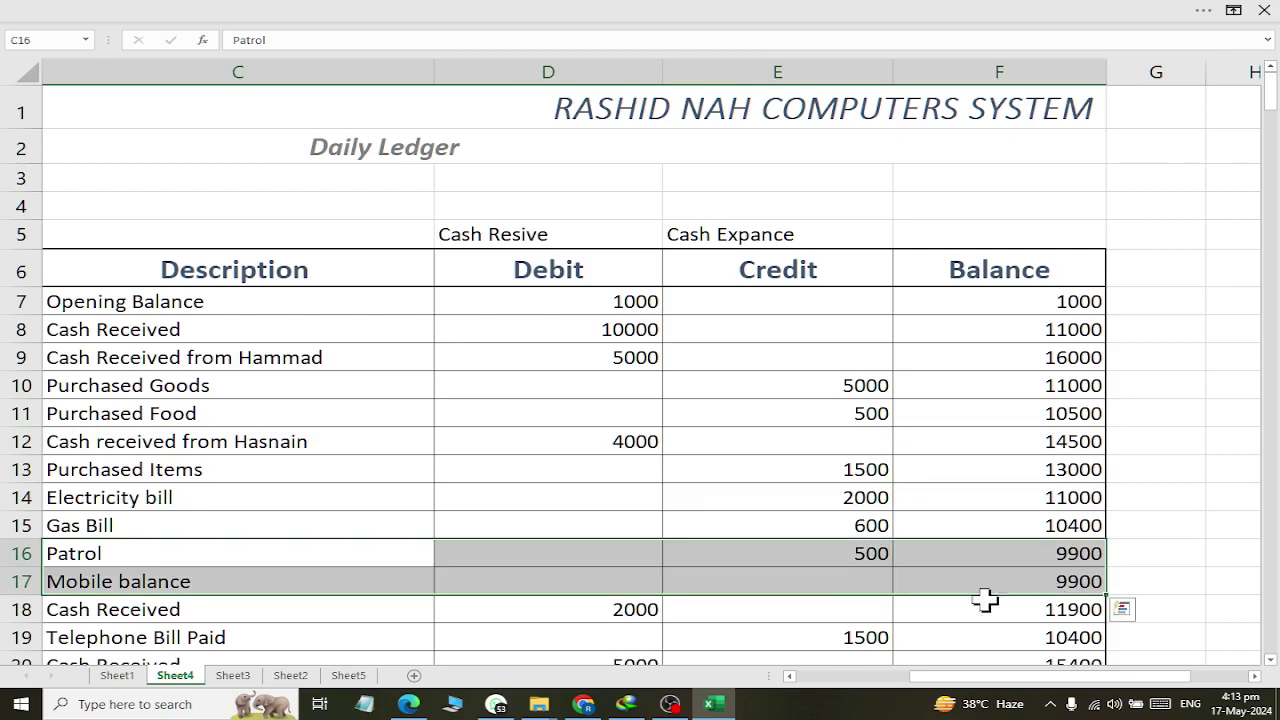
scroll(951, 503, down, 2)
click(966, 462)
scroll(966, 474, down, 2)
scroll(975, 478, down, 1)
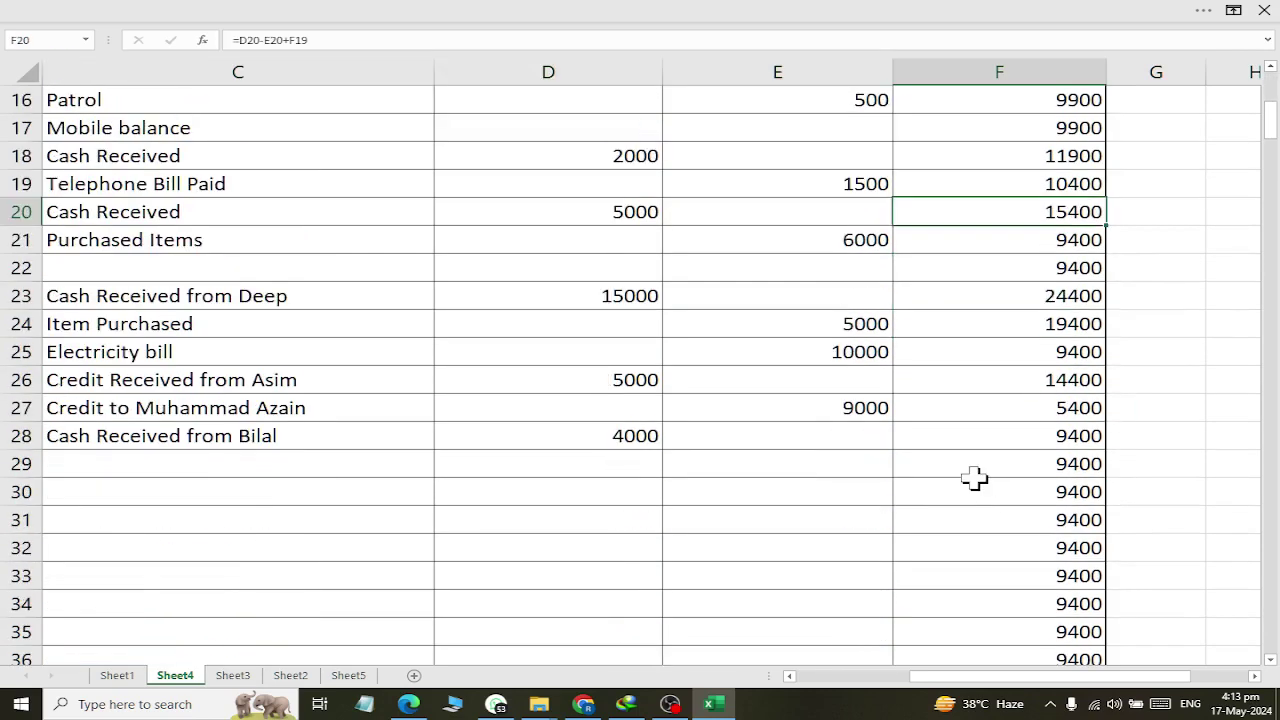
click(117, 436)
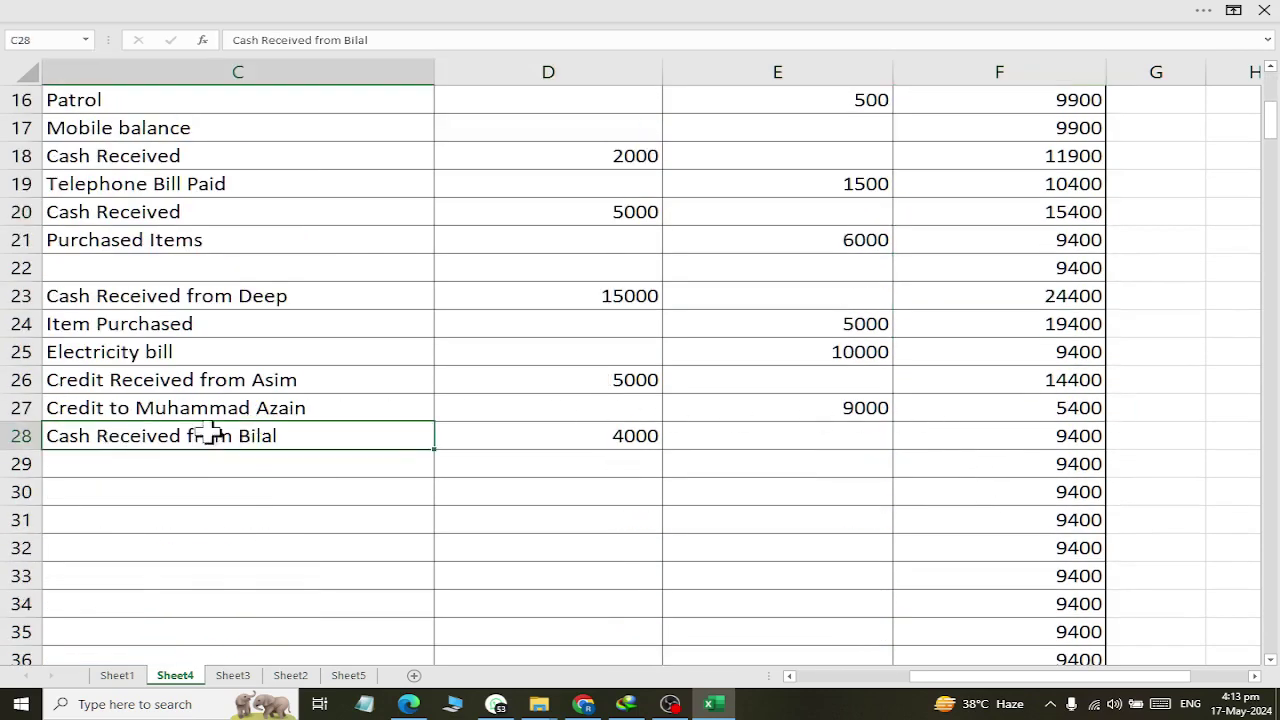
drag(210, 436, 997, 440)
click(1063, 440)
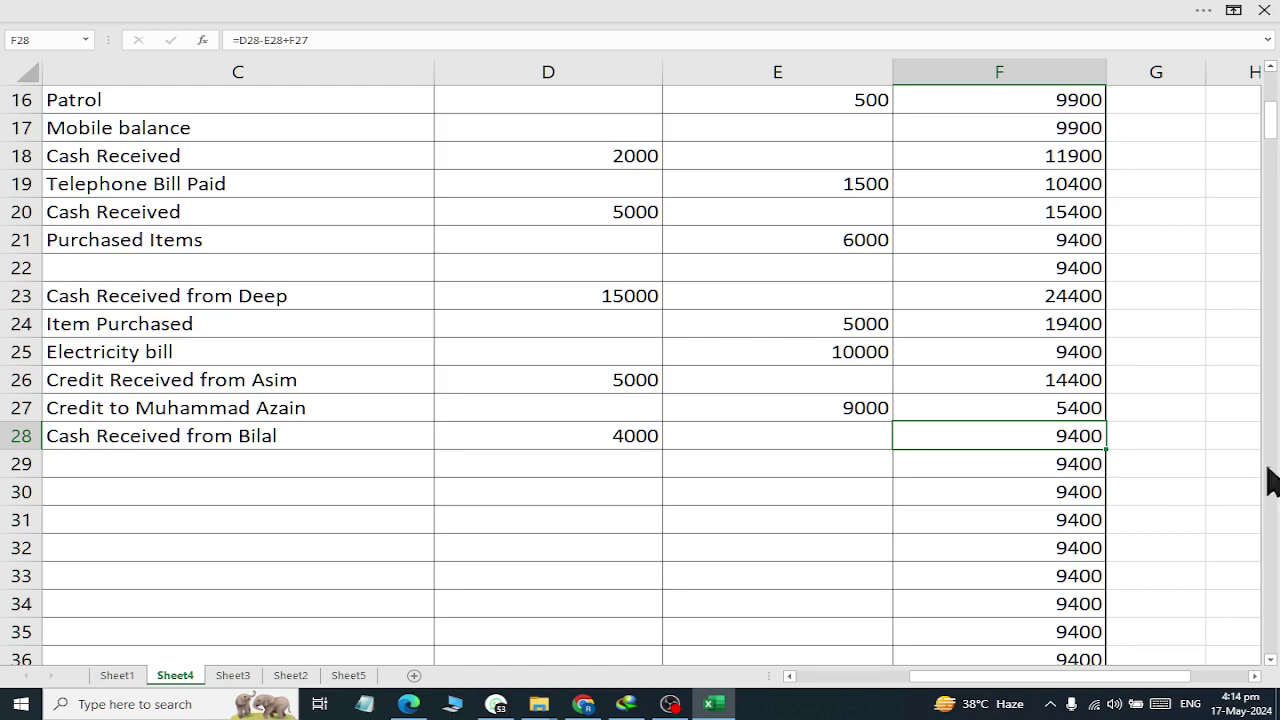
drag(871, 534, 6, 514)
scroll(98, 400, up, 4)
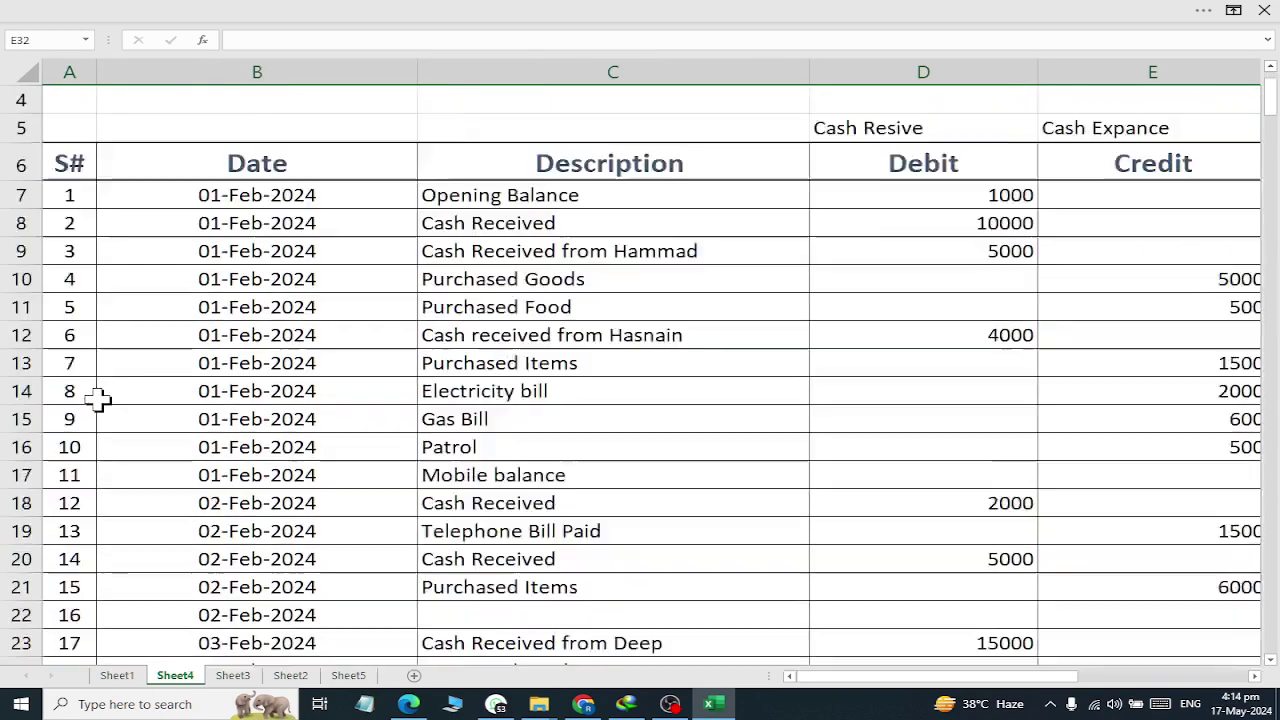
scroll(98, 400, down, 1)
scroll(98, 400, up, 2)
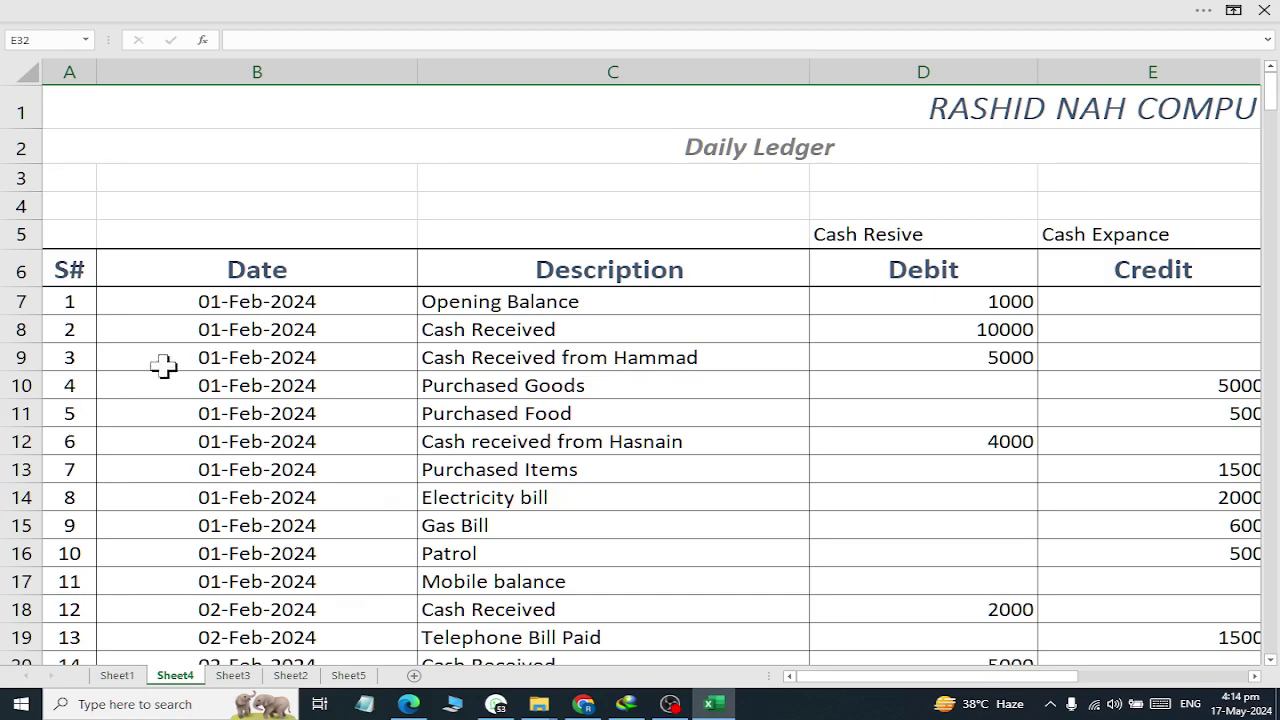
drag(197, 303, 258, 8)
scroll(266, 140, up, 7)
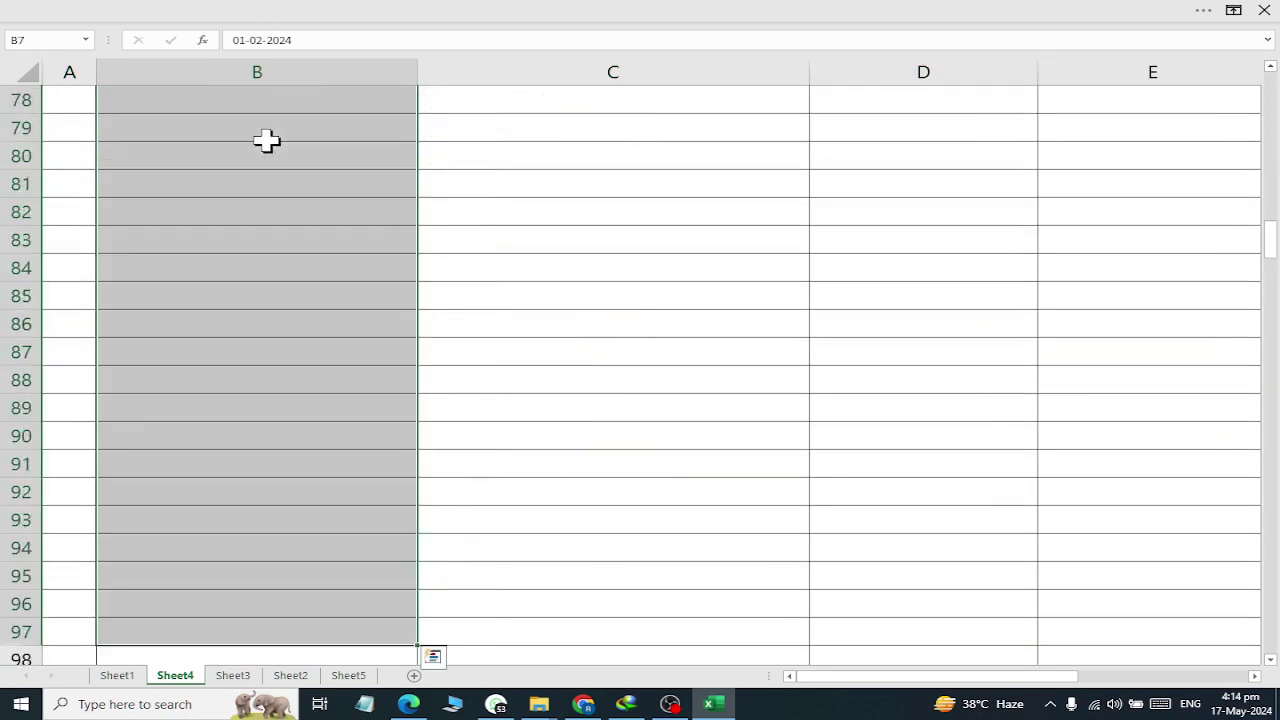
scroll(274, 200, up, 4)
scroll(274, 200, up, 5)
scroll(274, 200, up, 11)
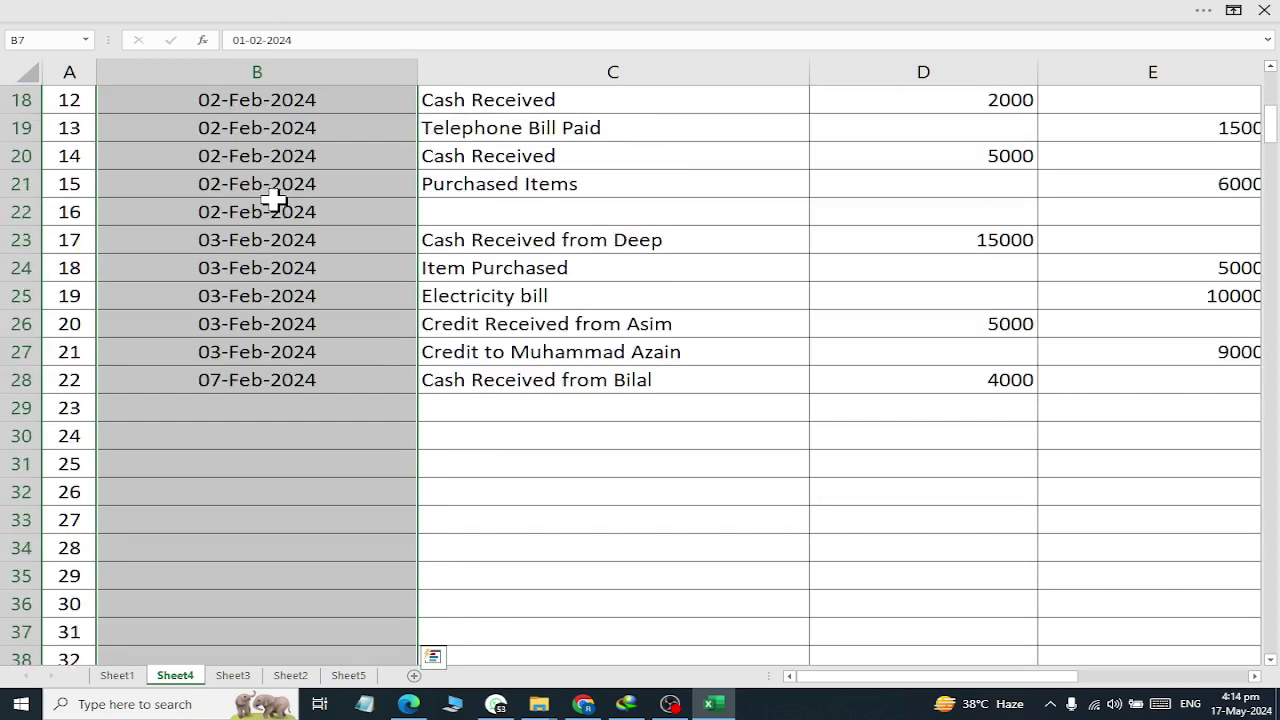
click(240, 430)
click(231, 401)
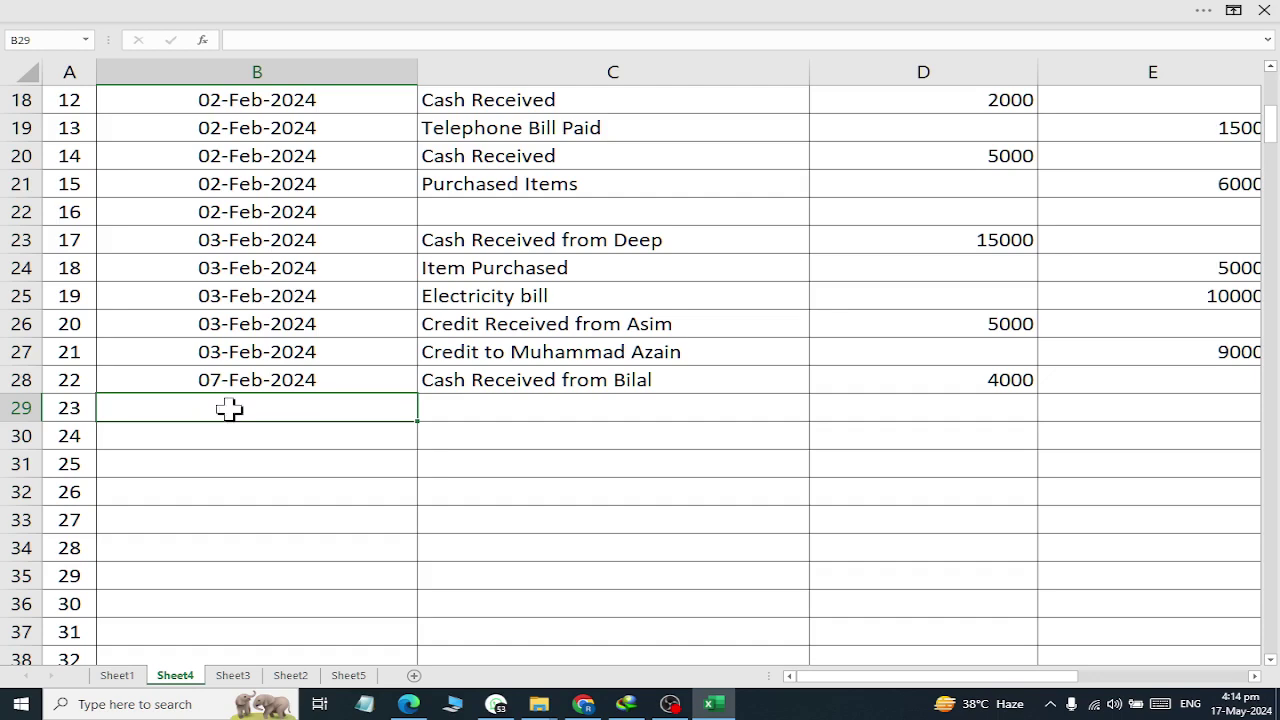
scroll(834, 376, up, 6)
scroll(1166, 463, right, 2)
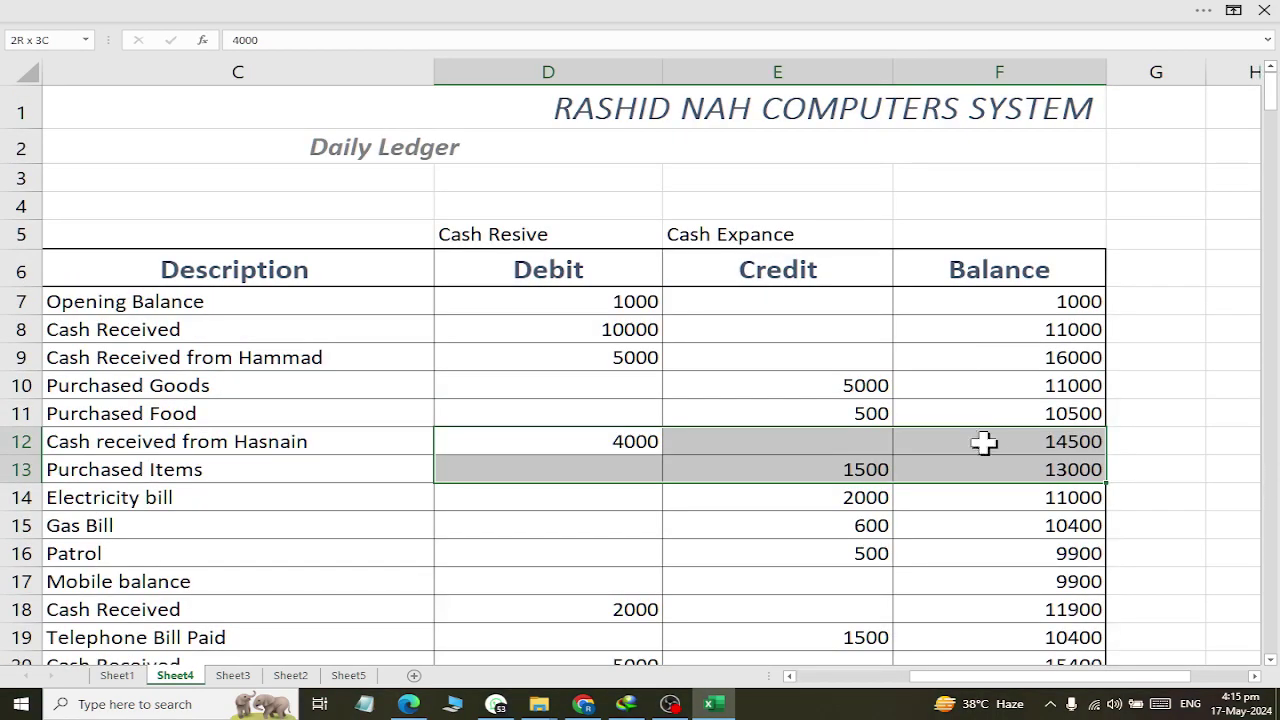
click(961, 329)
scroll(961, 329, down, 2)
scroll(966, 360, down, 4)
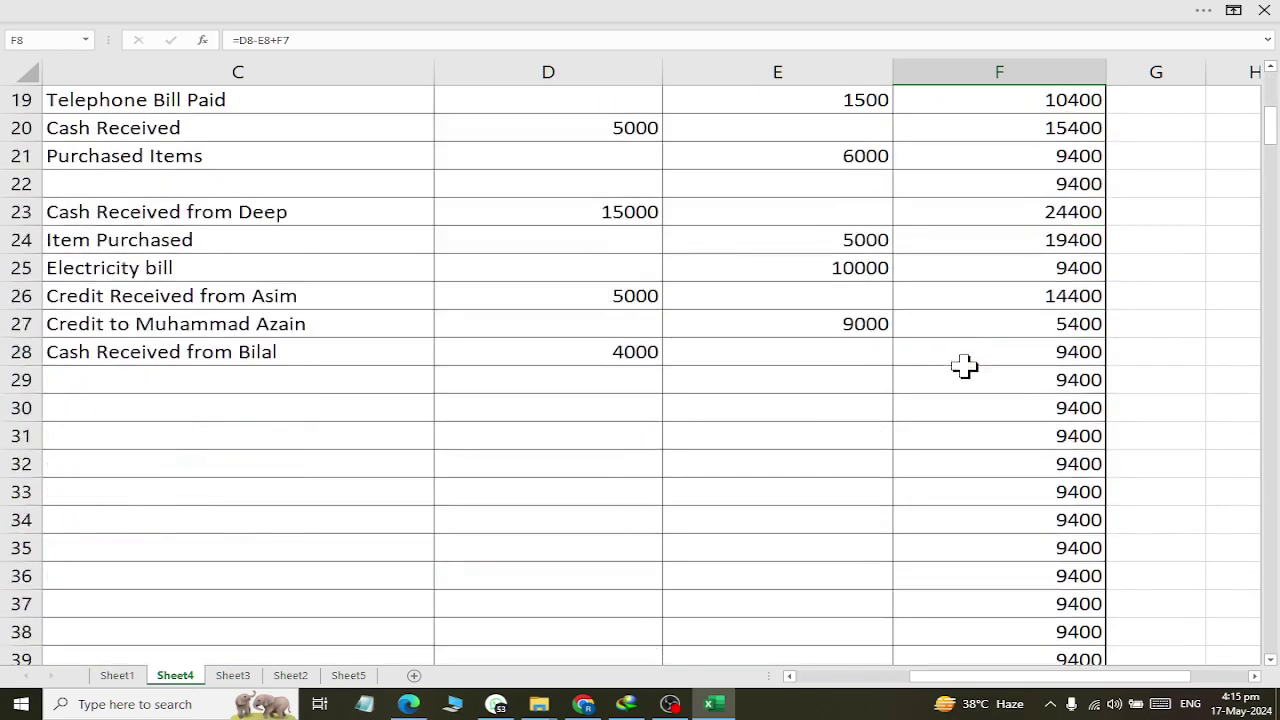